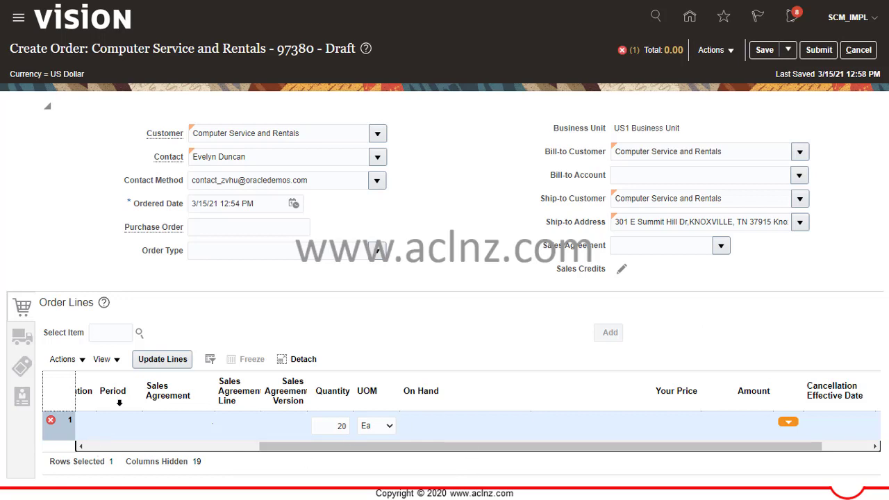
# - Open the order's pricing error details, copy the pricing strategy name Corporate Pricing Strategy Group 1 from the message, and close it
pyautogui.click(101, 449)
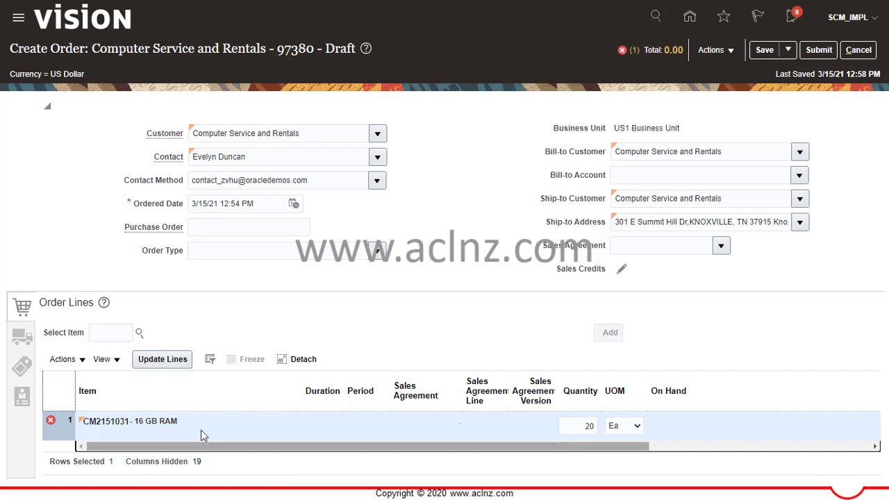
pyautogui.click(634, 56)
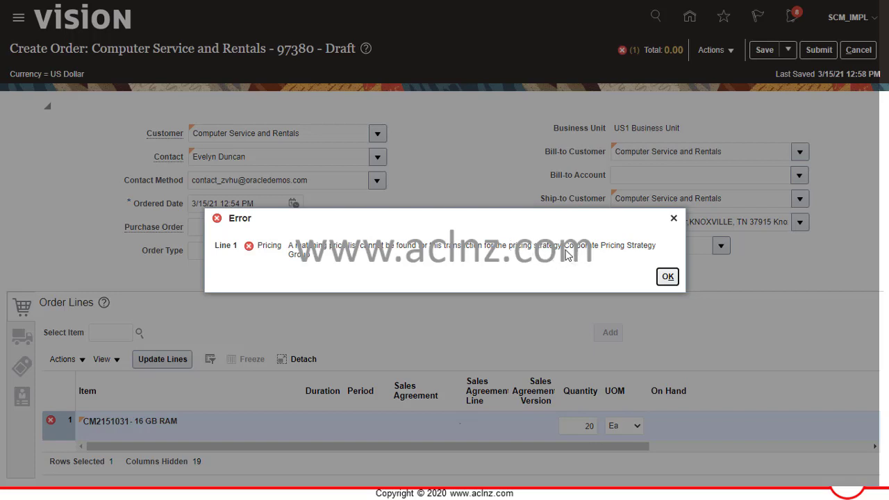
pyautogui.moveTo(565, 247); pyautogui.dragTo(572, 260)
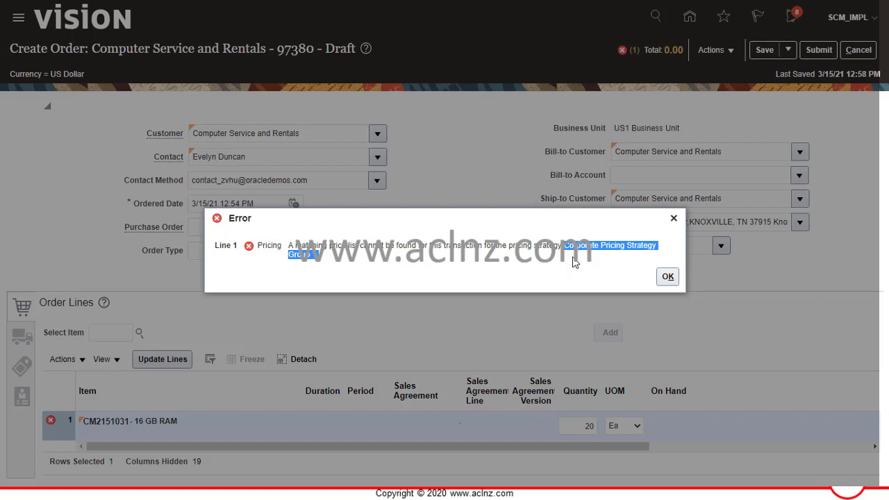
pyautogui.click(668, 277)
pyautogui.rightClick(619, 248)
pyautogui.click(632, 258)
pyautogui.click(666, 278)
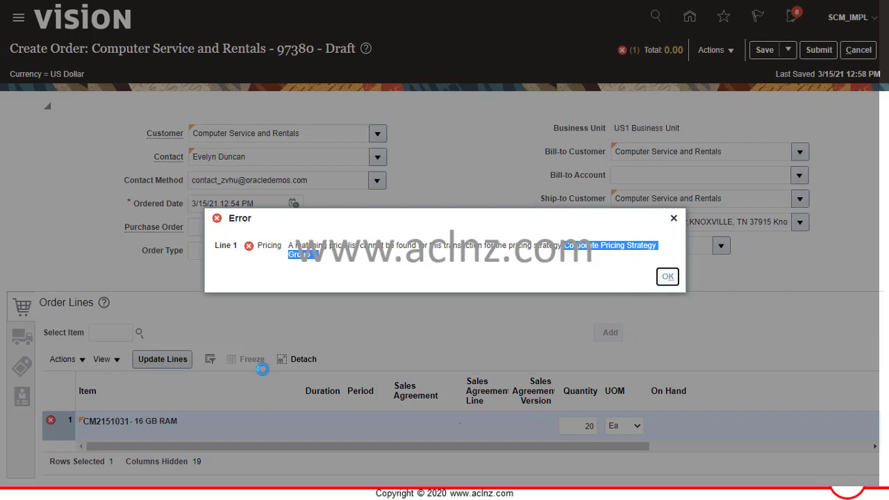
# - Copy the item number CM2151031 from the order line, then save and close the draft order
pyautogui.click(104, 422)
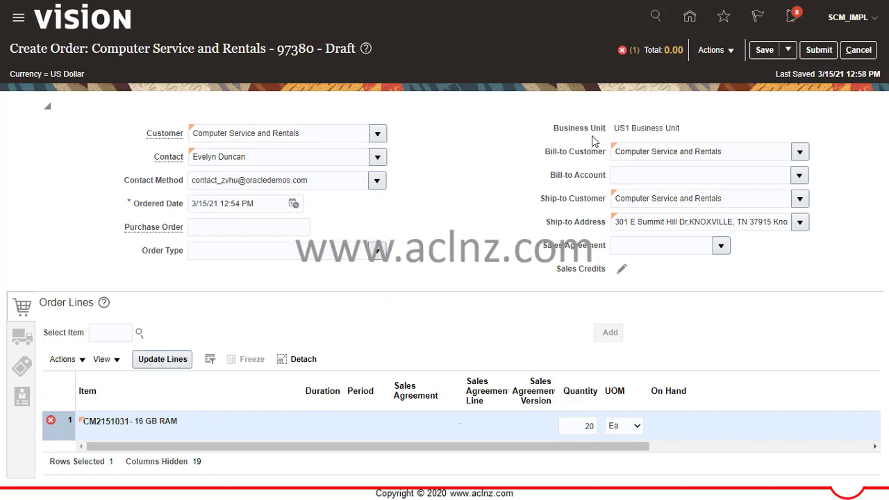
pyautogui.click(624, 51)
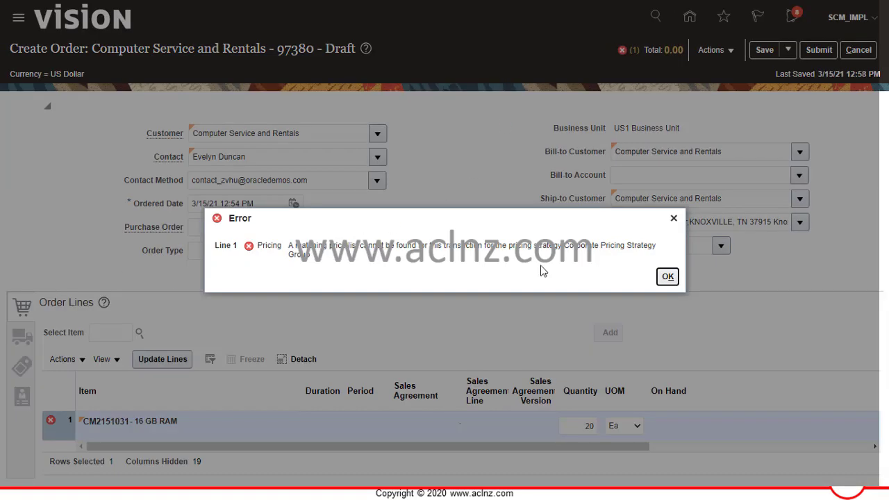
pyautogui.click(668, 277)
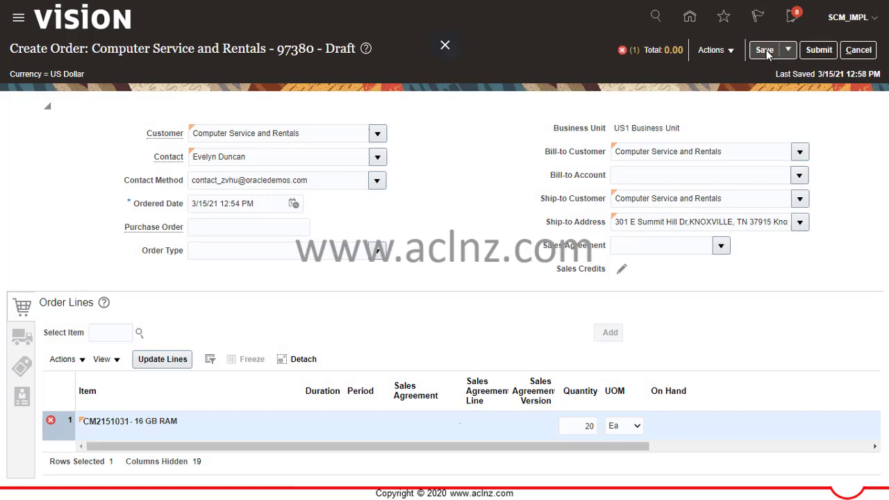
pyautogui.click(764, 50)
pyautogui.click(858, 50)
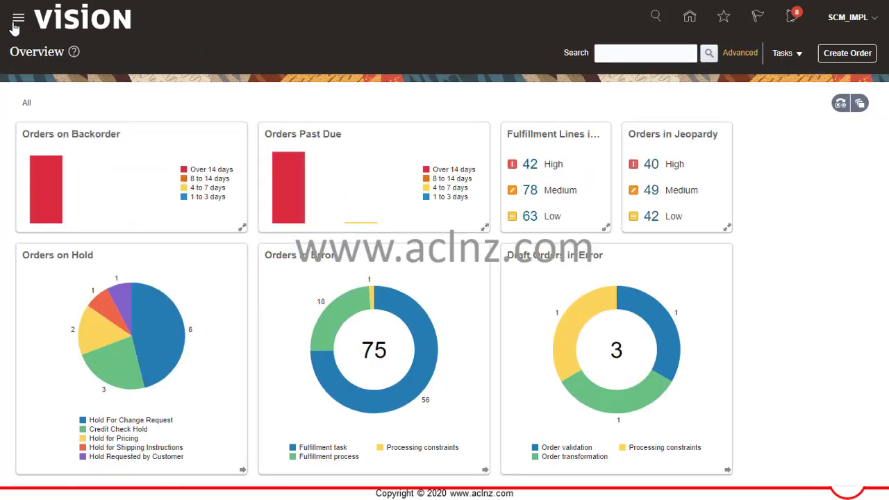
# - Go to Pricing Administration and open the Manage Pricing Strategies task
pyautogui.click(15, 24)
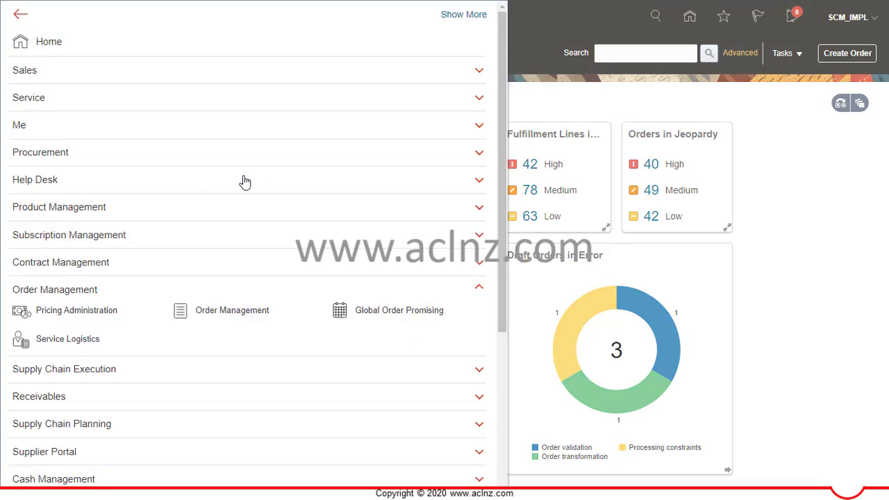
pyautogui.click(67, 317)
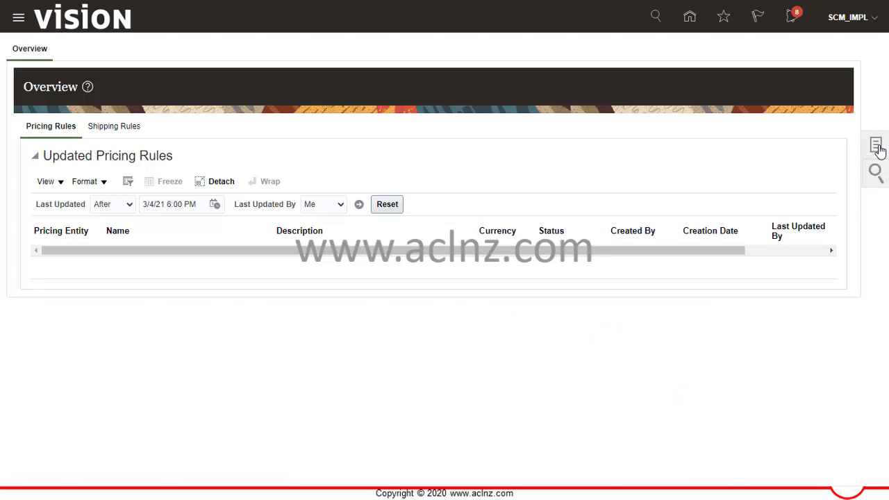
pyautogui.click(875, 145)
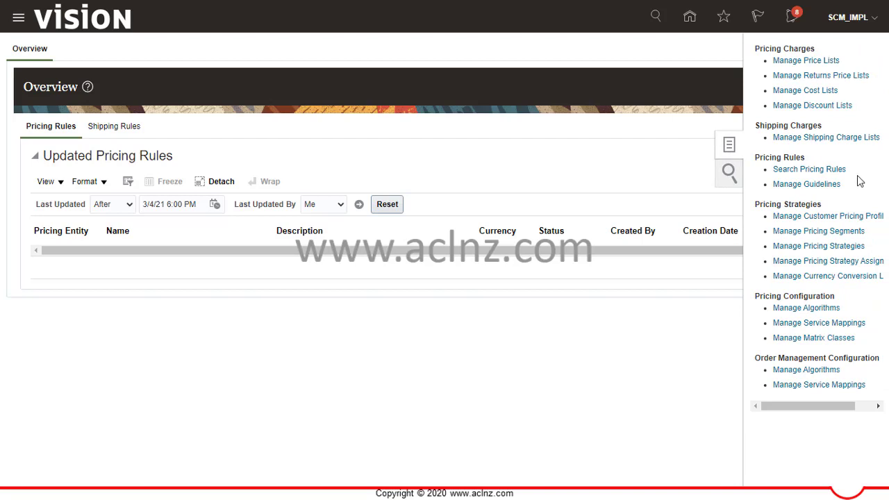
pyautogui.click(826, 245)
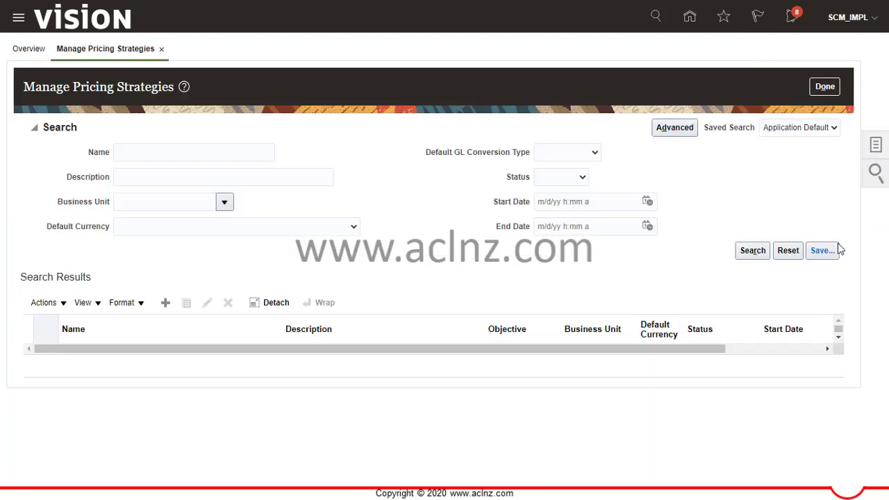
# - Search for the pricing strategy named Corporate Pricing Strategy Group 1 and open it for editing
pyautogui.click(274, 157)
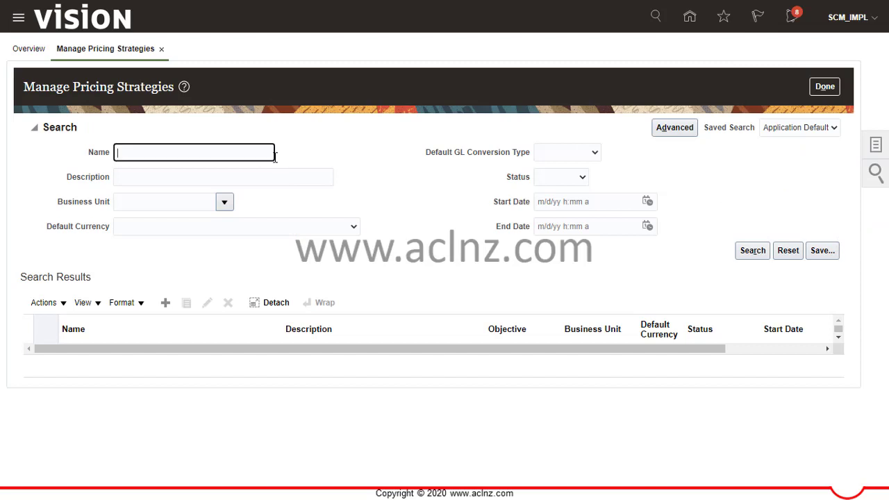
pyautogui.write('Corporate Pricing Strategy Group 1')
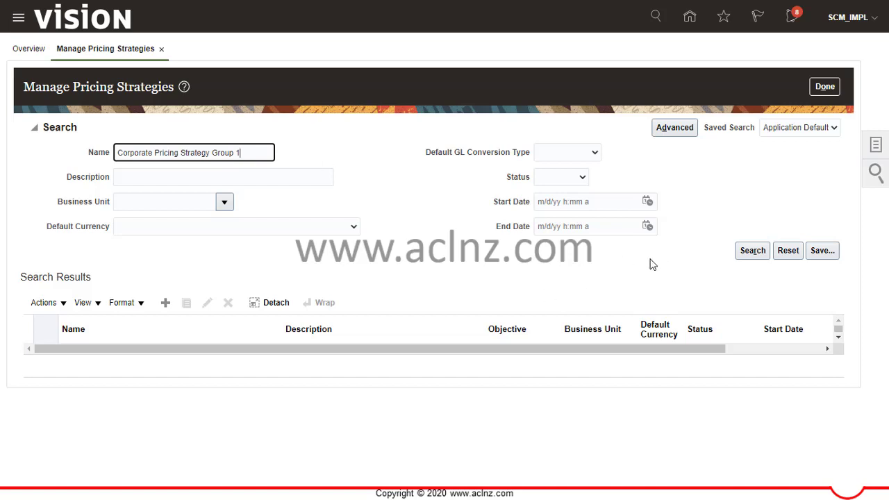
pyautogui.click(753, 252)
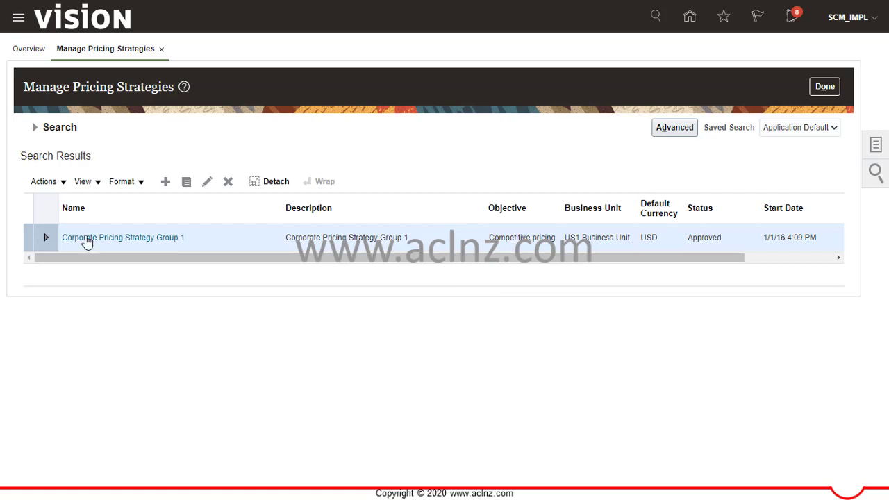
pyautogui.click(46, 238)
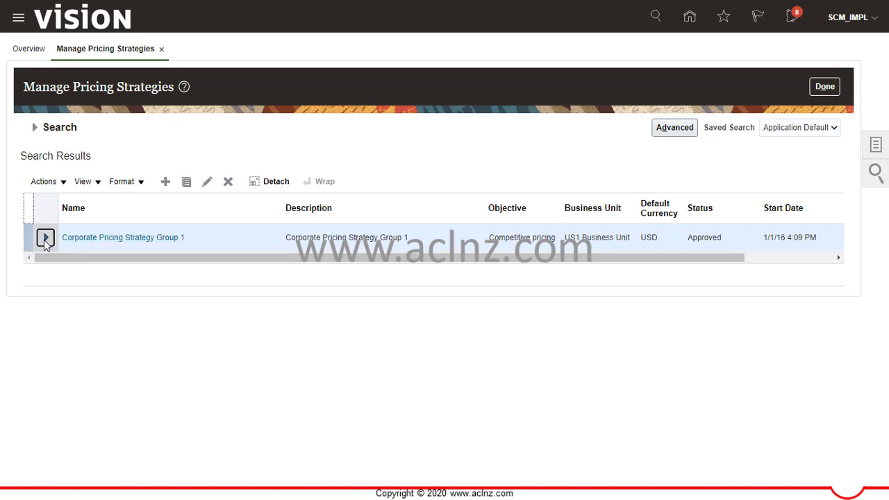
pyautogui.click(116, 238)
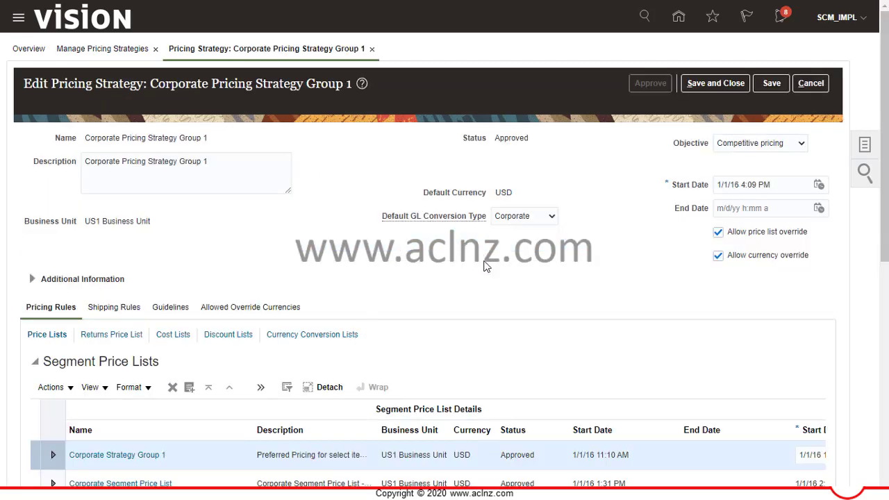
# - Review the strategy's segment price lists and open the Corporate Strategy Group 1 price list
pyautogui.scroll(-1, 484, 262)
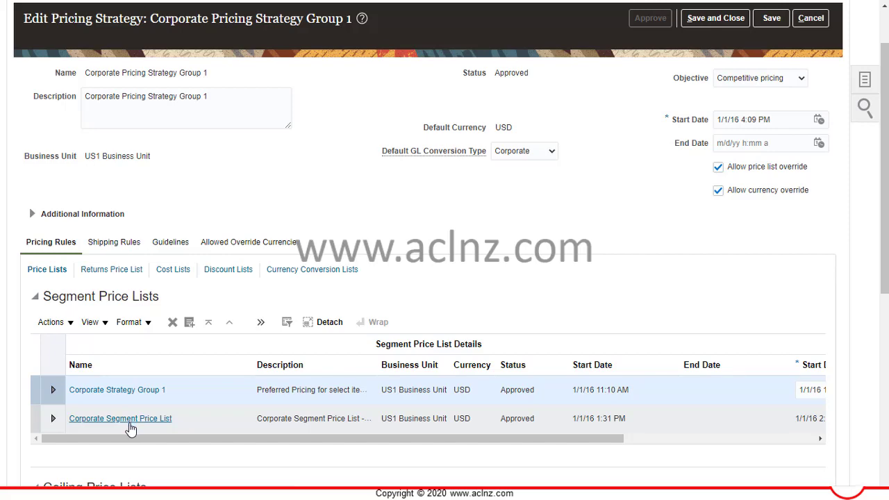
pyautogui.scroll(-2, 182, 375)
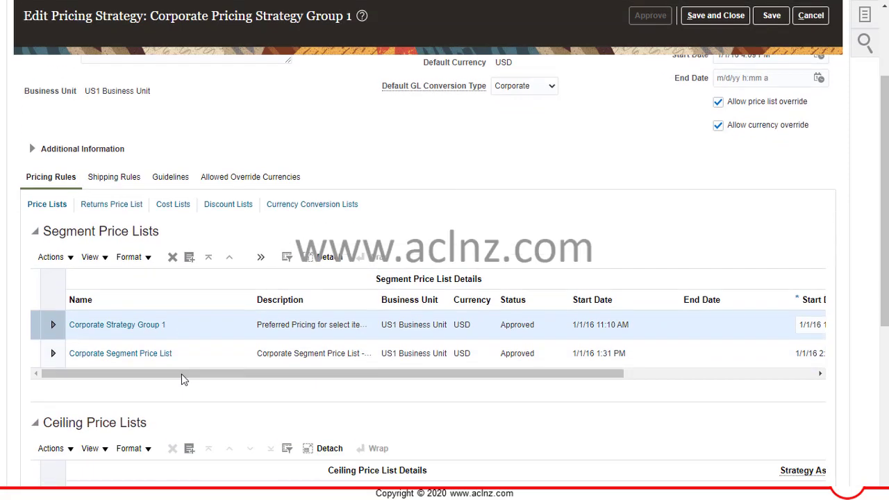
pyautogui.scroll(-2, 183, 386)
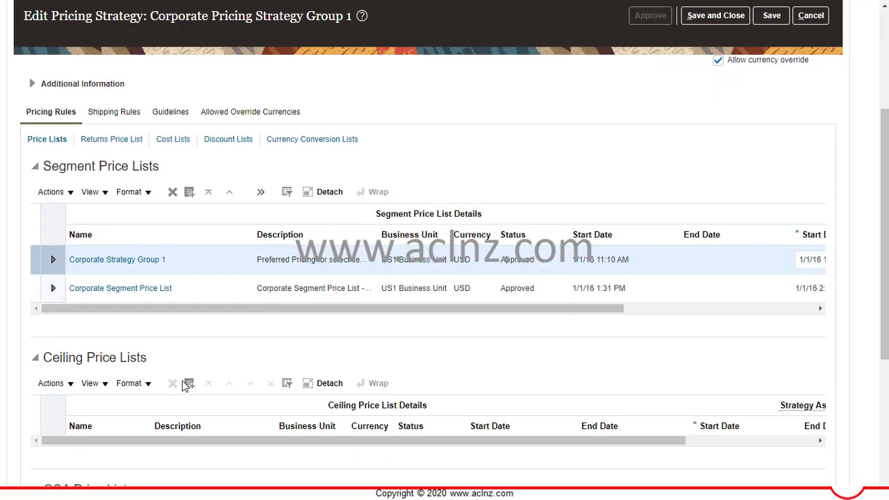
pyautogui.scroll(2, 182, 384)
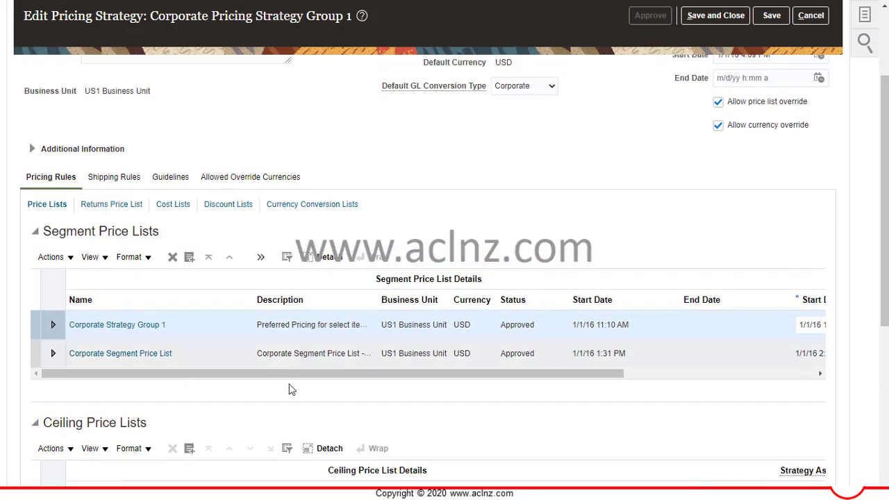
pyautogui.moveTo(260, 375); pyautogui.dragTo(184, 392)
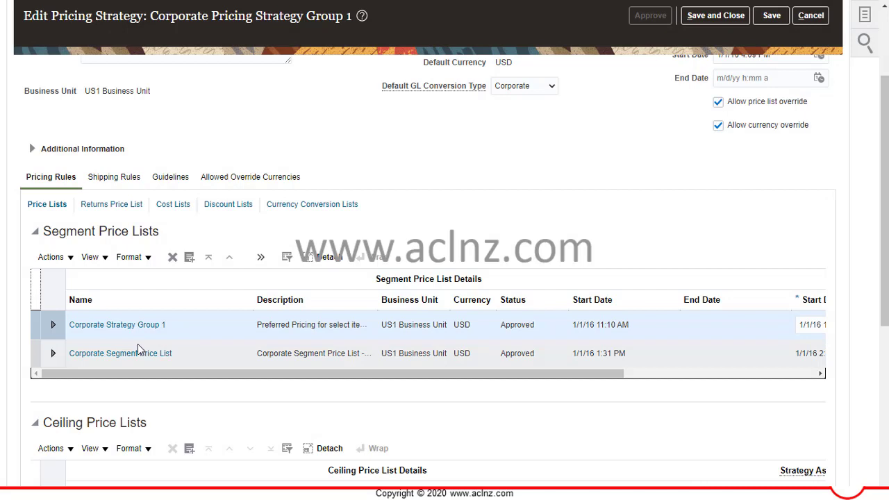
pyautogui.click(176, 354)
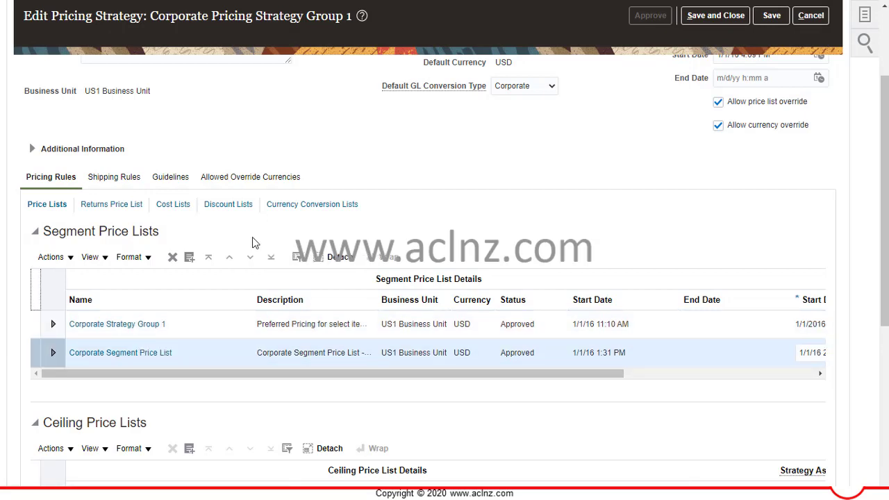
pyautogui.click(123, 325)
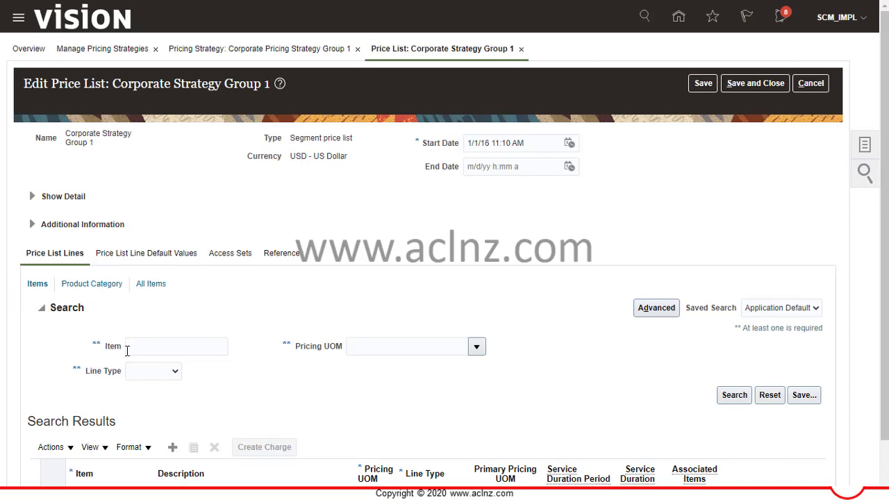
# - Search the price list lines of Corporate Strategy Group 1 for item CM2151031
pyautogui.scroll(-1, 42, 320)
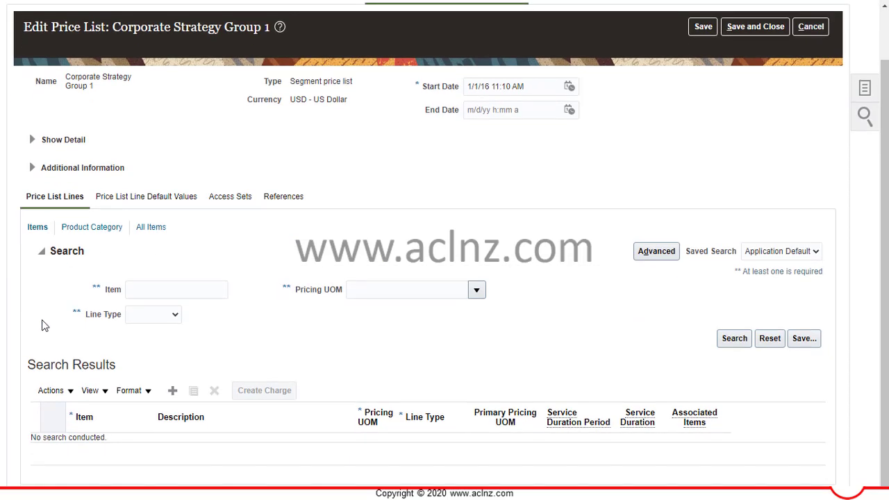
pyautogui.click(178, 294)
pyautogui.hotkey('ctrl', 'v')
pyautogui.press('Tab')
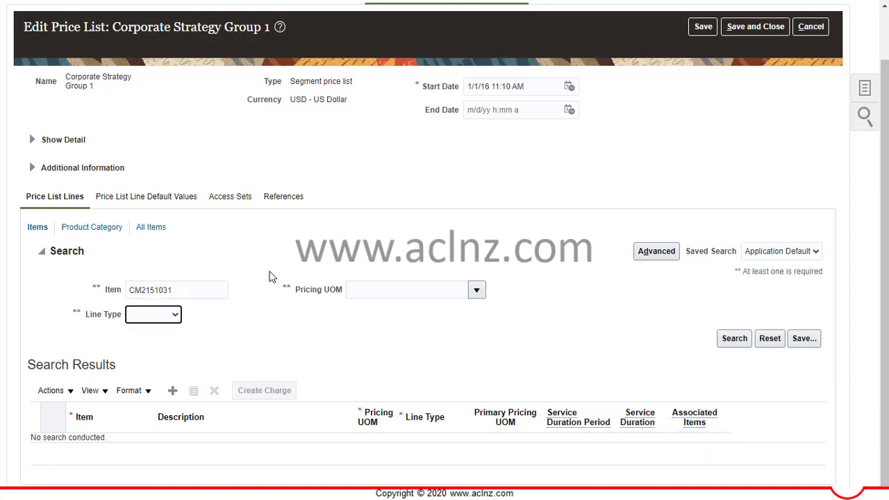
pyautogui.click(191, 291)
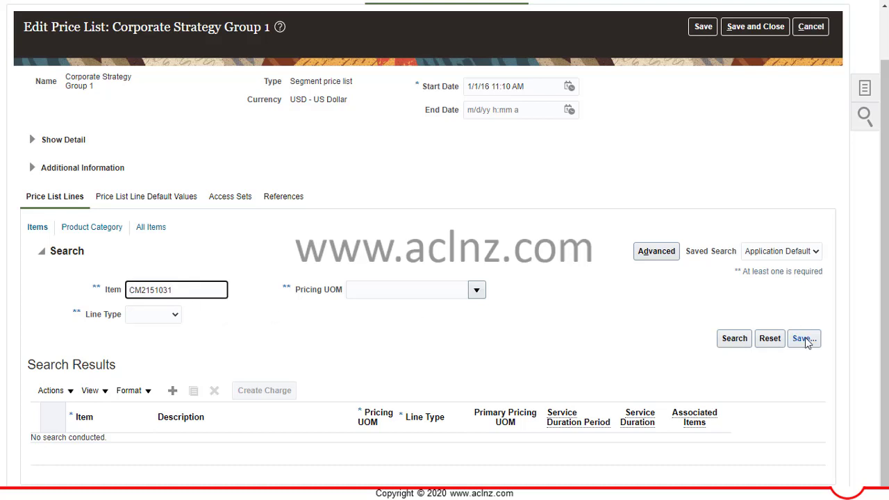
pyautogui.click(734, 338)
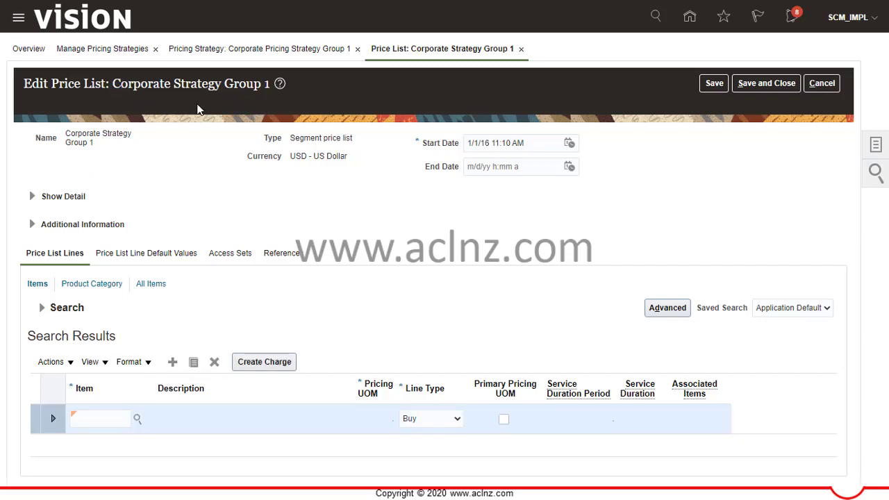
# - Enter item CM2151031 in the new price list line, keep the line type Buy, and save the price list
pyautogui.moveTo(53, 85); pyautogui.dragTo(107, 84)
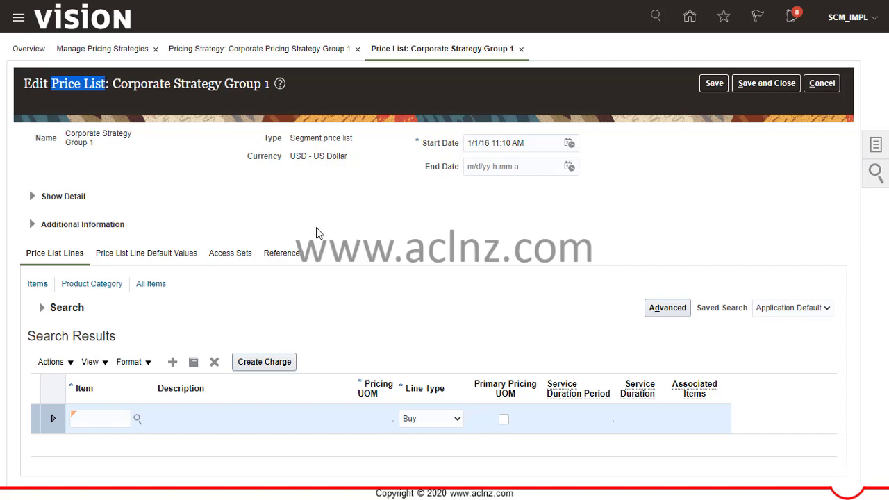
pyautogui.click(327, 307)
pyautogui.click(91, 417)
pyautogui.hotkey('ctrl', 'v')
pyautogui.click(172, 440)
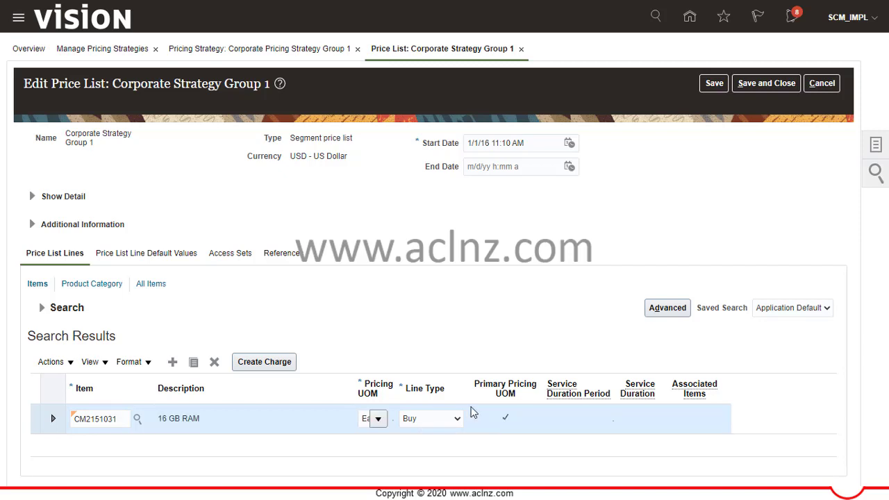
pyautogui.click(458, 419)
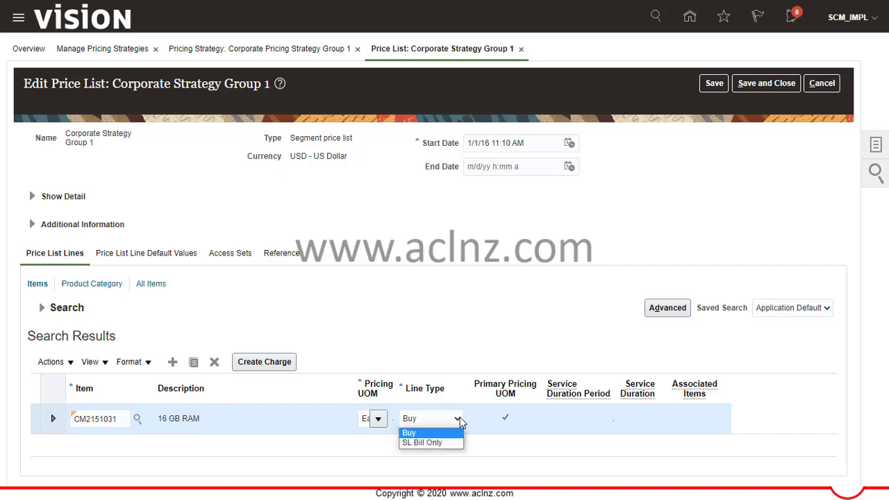
pyautogui.click(459, 421)
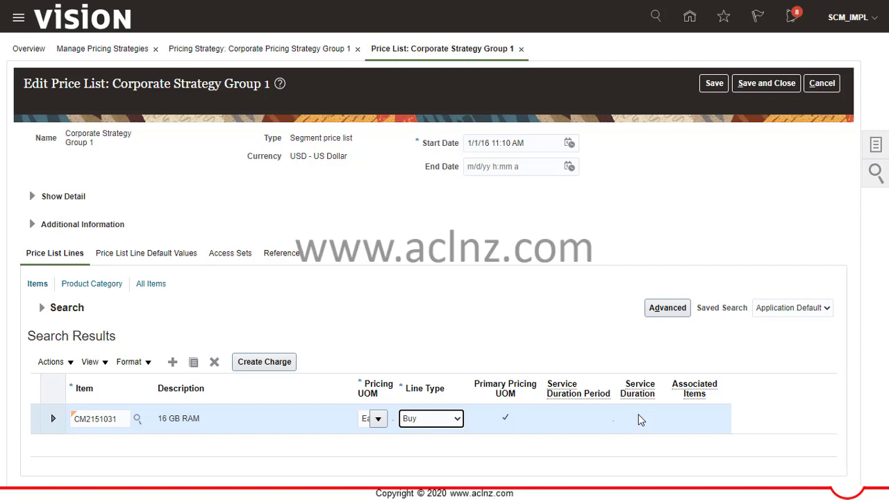
pyautogui.click(712, 83)
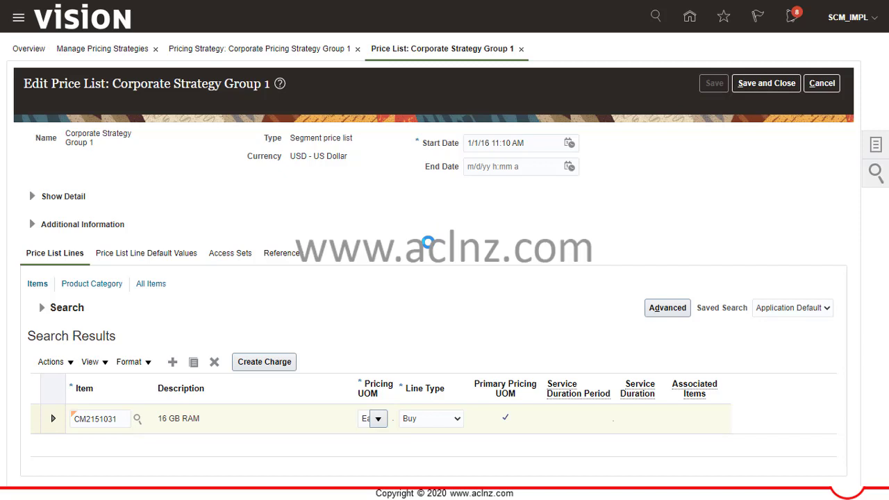
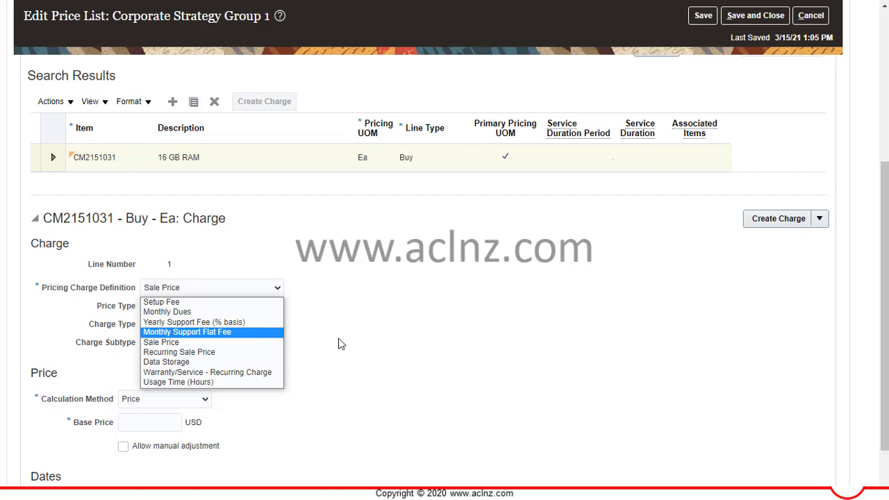
# - Keep the charge definition Sale Price and calculation method Price, and set the charge's start date to 3/14/21 1:05 PM
pyautogui.click(408, 356)
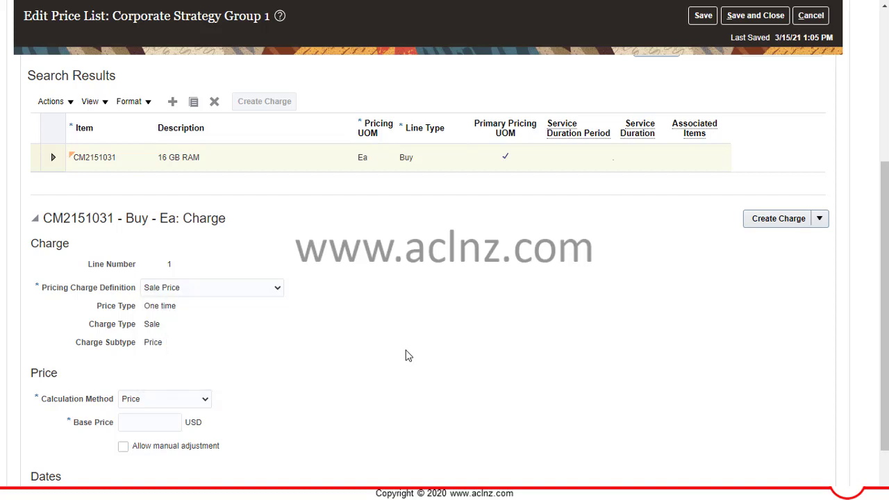
pyautogui.scroll(-1, 409, 356)
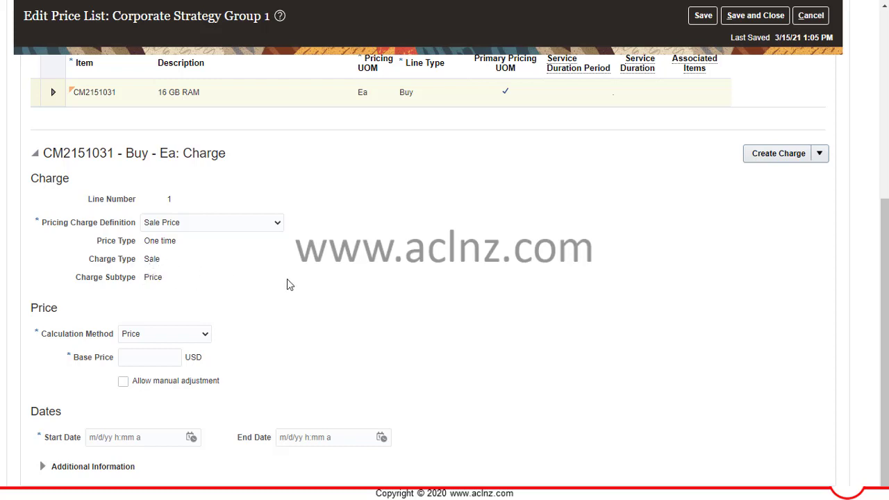
pyautogui.click(206, 334)
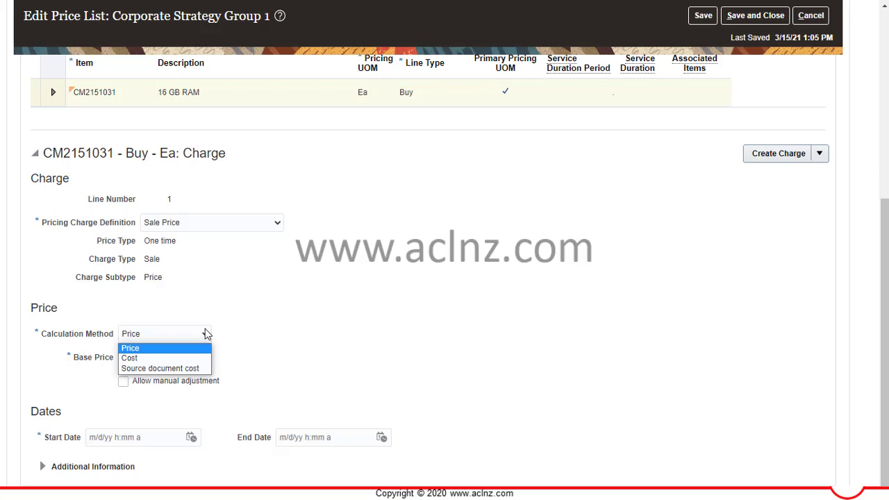
pyautogui.click(207, 334)
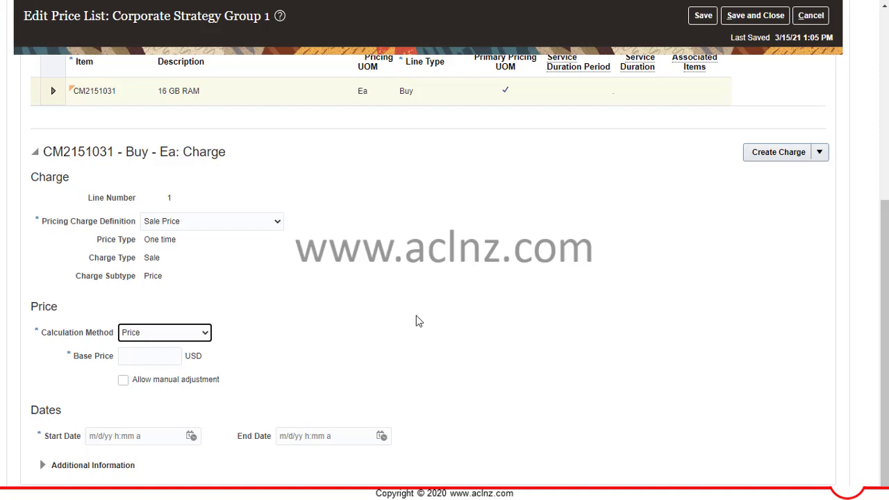
pyautogui.click(113, 436)
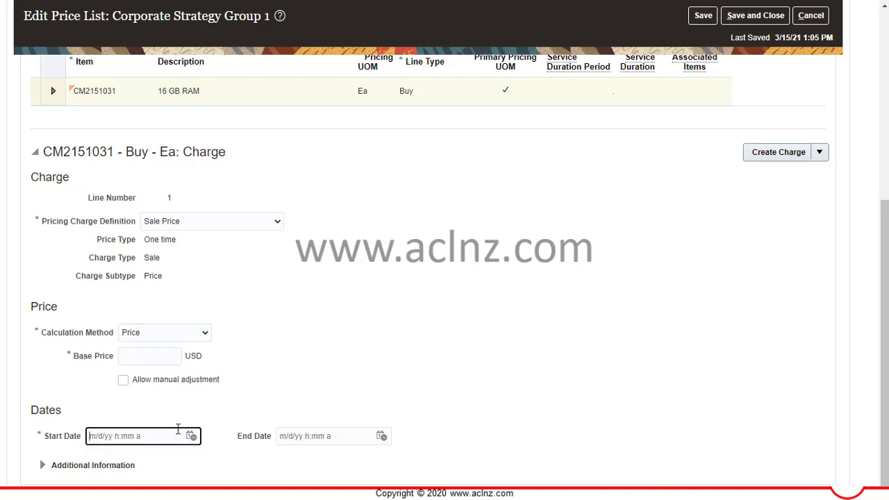
pyautogui.click(191, 436)
pyautogui.click(212, 305)
pyautogui.click(317, 411)
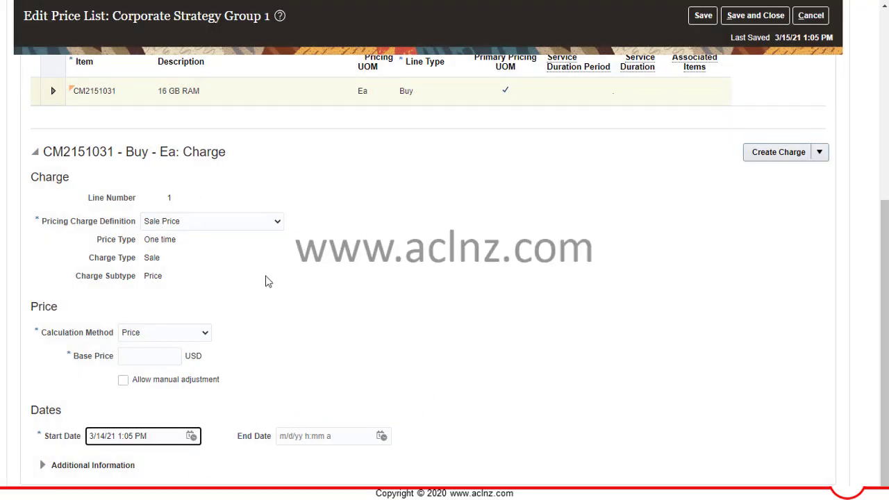
# - Expand the charge's additional information and try to create another charge without a base price on the first
pyautogui.scroll(1, 357, 325)
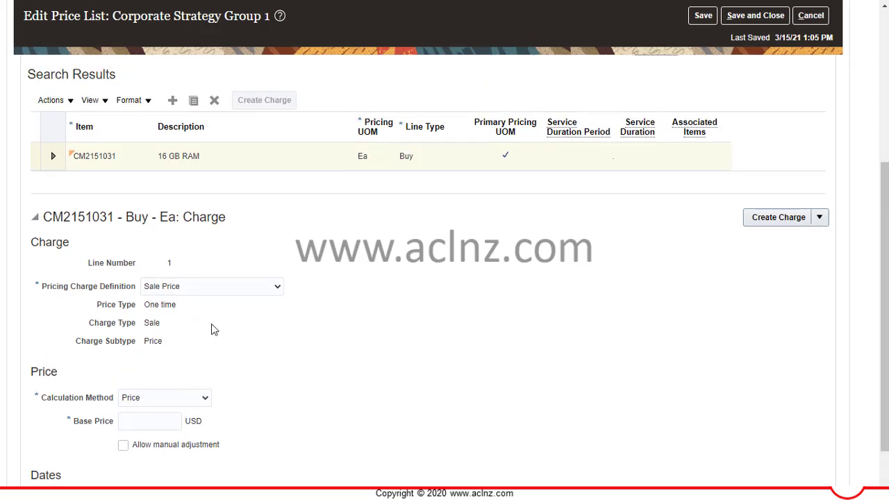
pyautogui.scroll(-1, 329, 346)
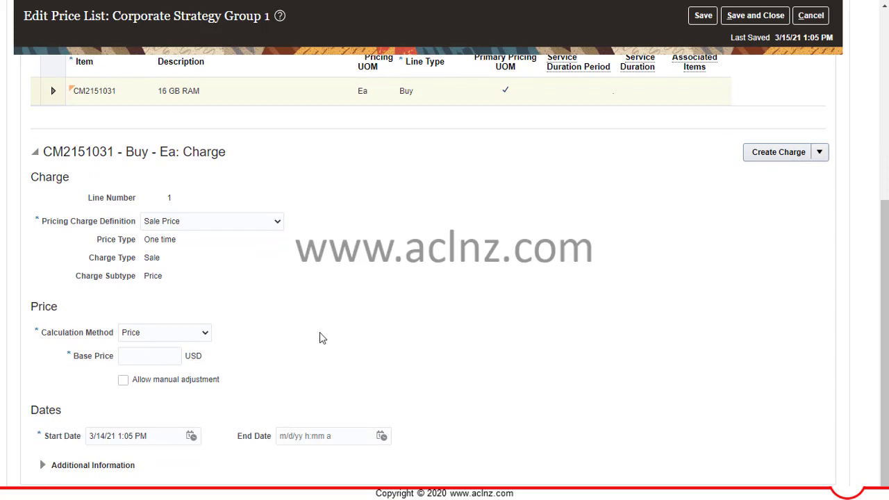
pyautogui.click(42, 465)
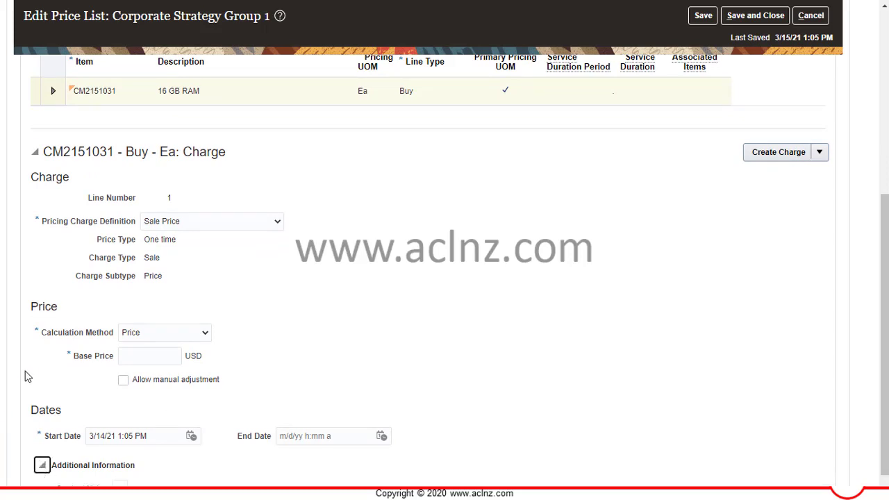
pyautogui.scroll(4, 24, 376)
pyautogui.click(775, 258)
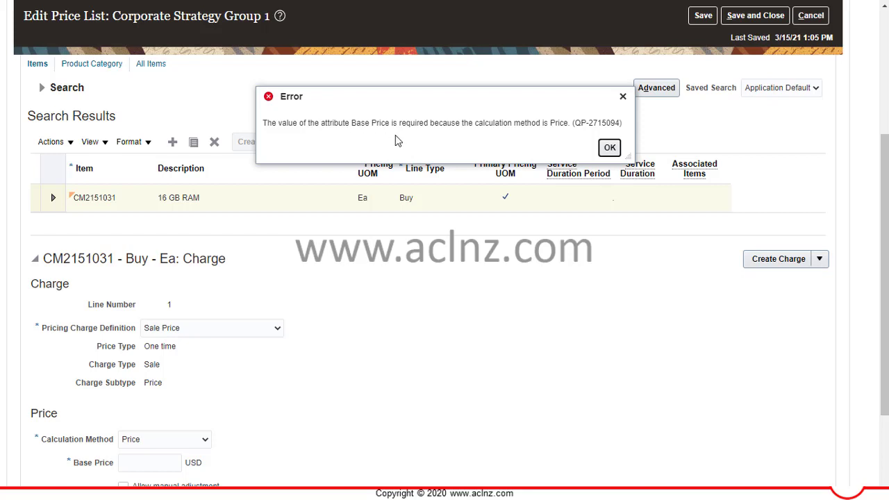
pyautogui.click(609, 148)
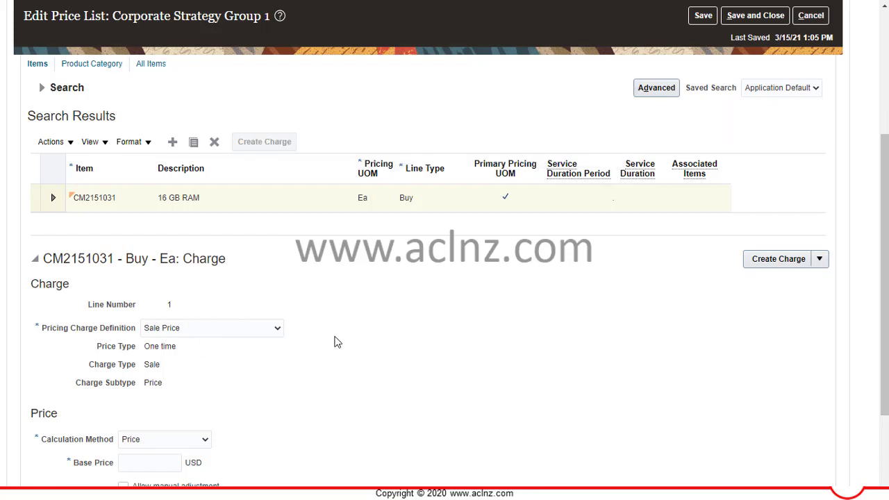
# - Set the base price of item CM2151031's sale price charge to 80 USD
pyautogui.scroll(-3, 337, 332)
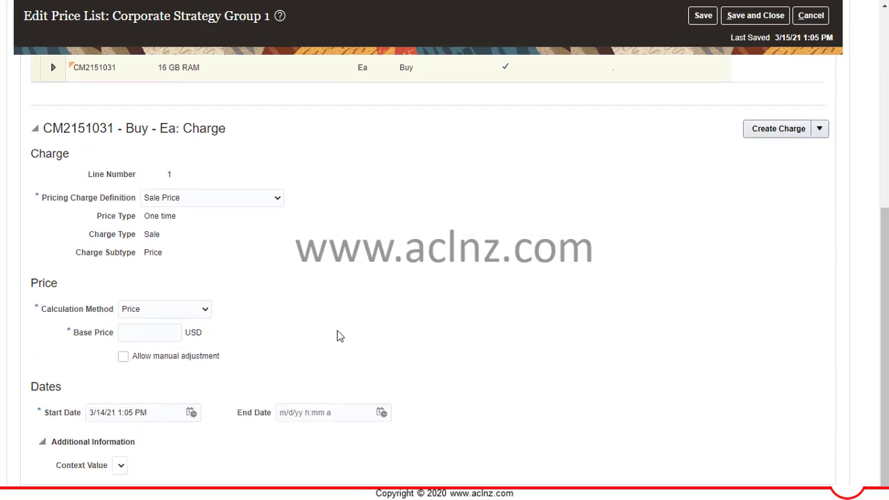
pyautogui.click(158, 334)
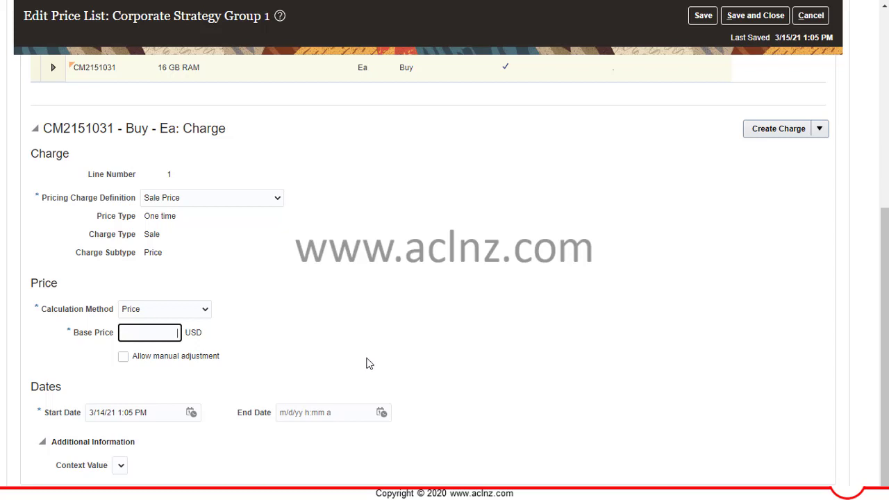
pyautogui.scroll(1, 369, 364)
pyautogui.write('80')
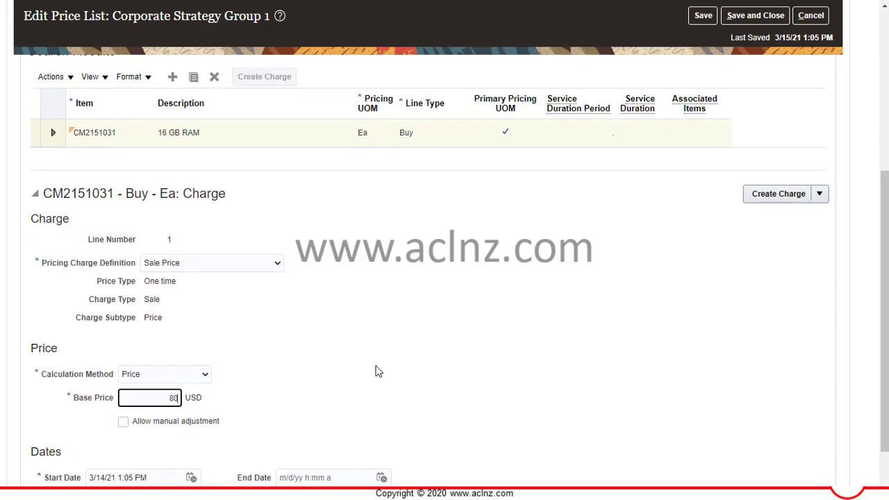
pyautogui.press('Tab')
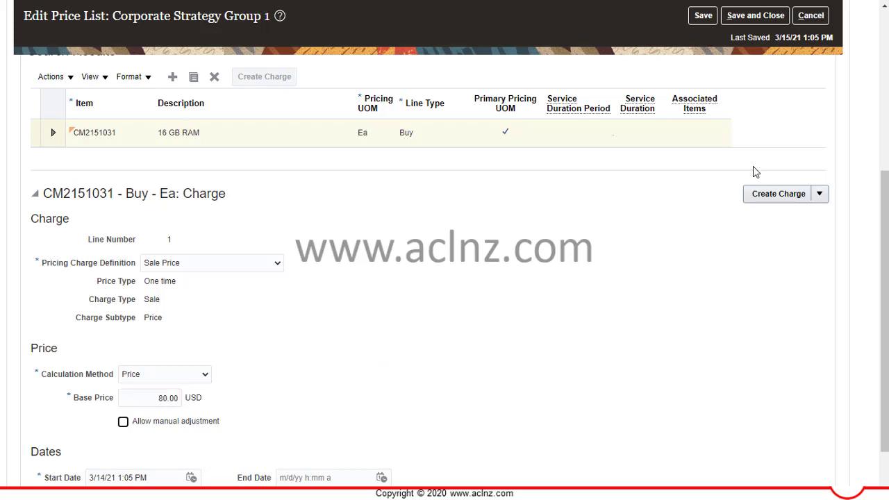
# - Cancel the creation of a second charge for the item and save the price list
pyautogui.click(769, 197)
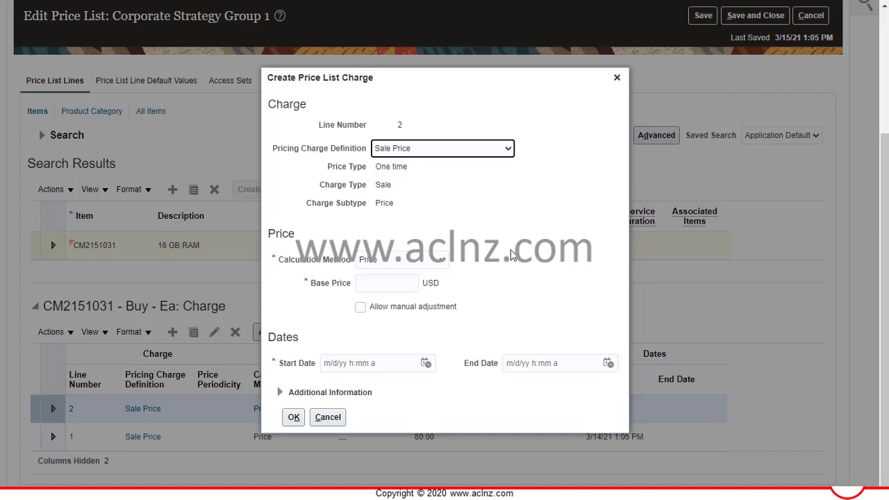
pyautogui.click(334, 419)
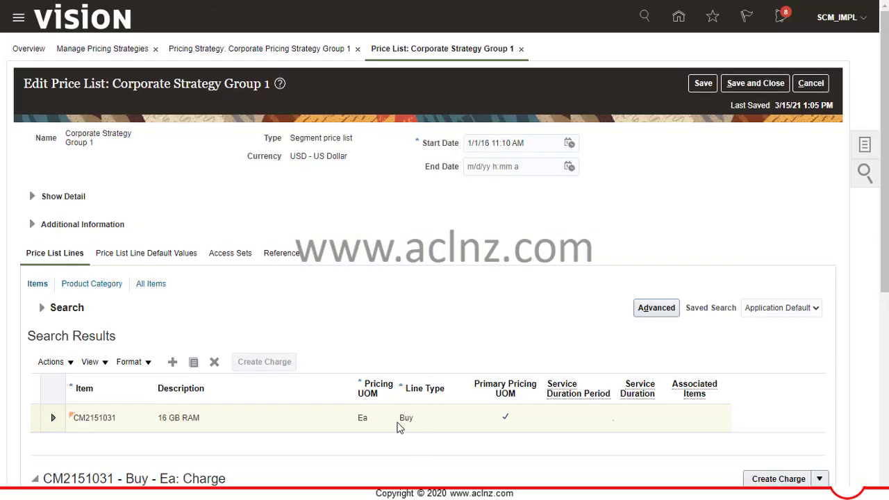
pyautogui.scroll(-2, 444, 368)
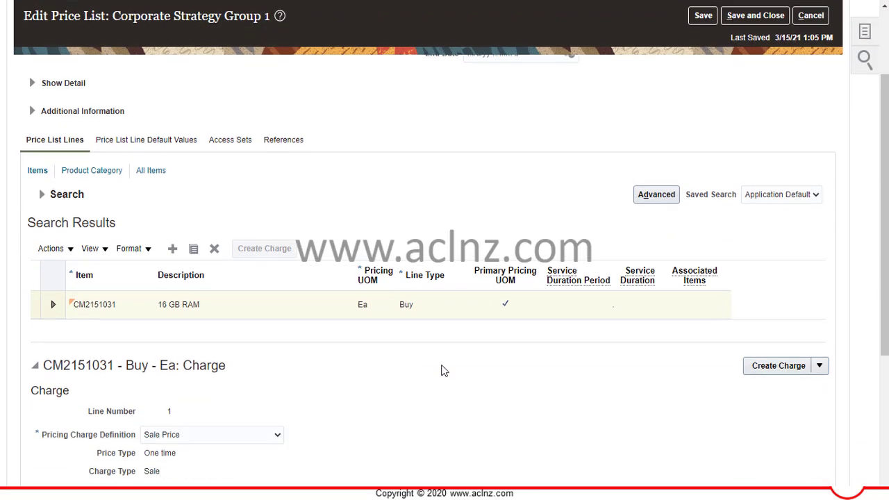
pyautogui.scroll(-3, 463, 359)
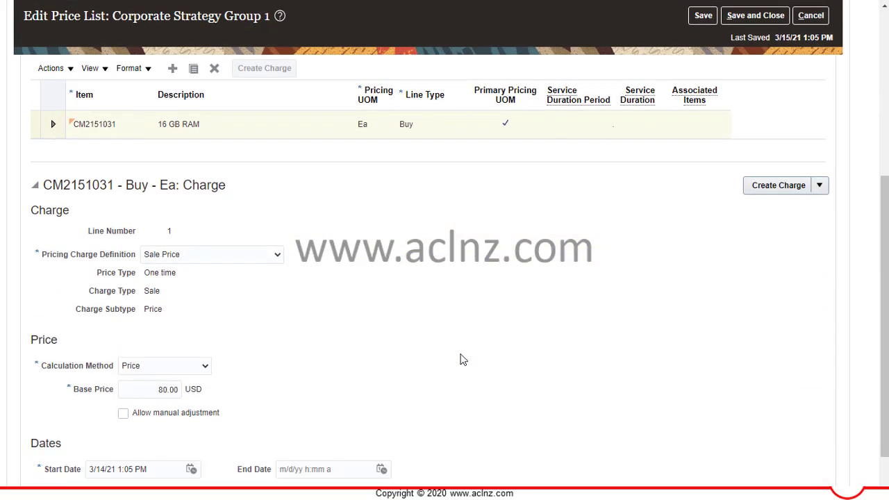
pyautogui.scroll(3, 463, 357)
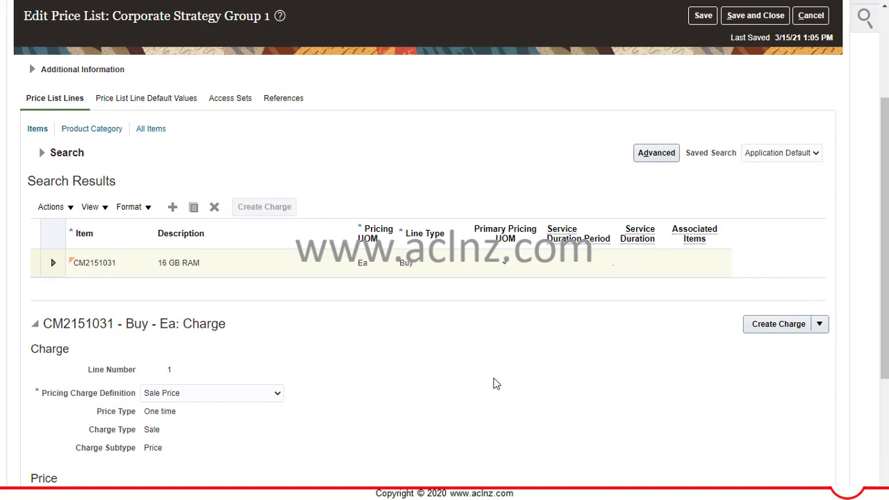
pyautogui.click(701, 17)
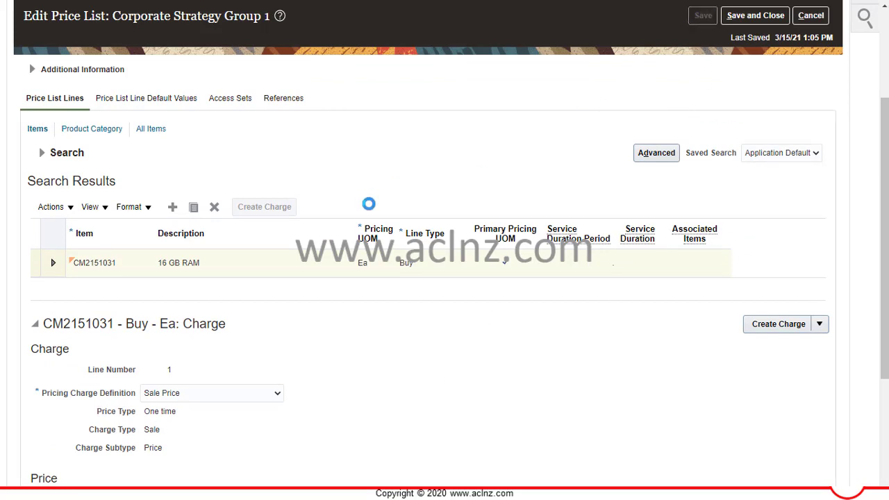
# - Review the saved charge's base price and the additional charge actions, such as adding a tiered adjustment
pyautogui.scroll(-3, 382, 364)
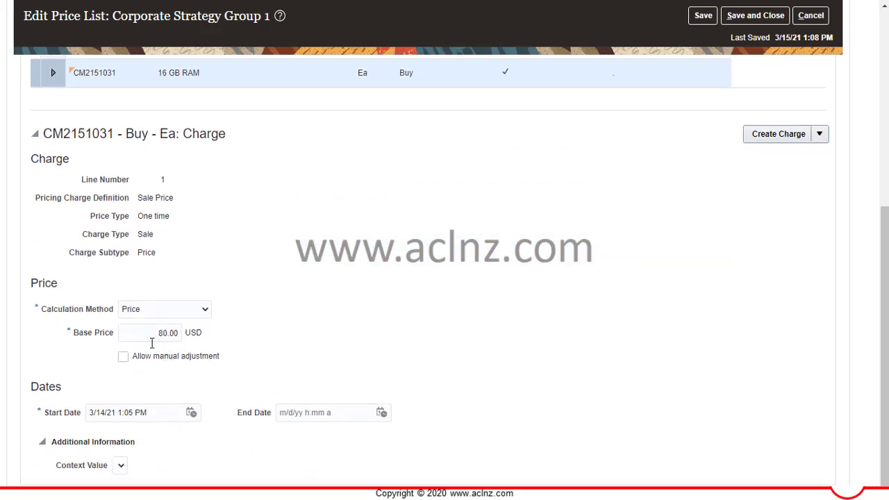
pyautogui.click(150, 334)
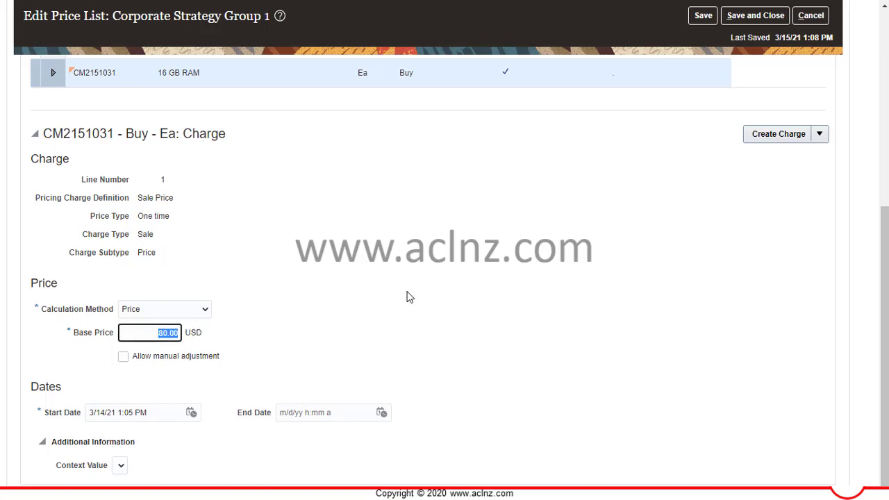
pyautogui.scroll(1, 406, 304)
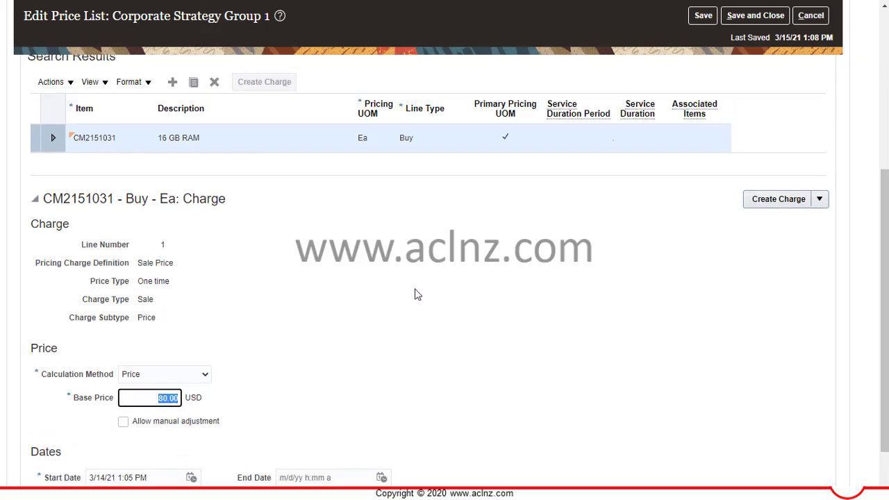
pyautogui.click(818, 199)
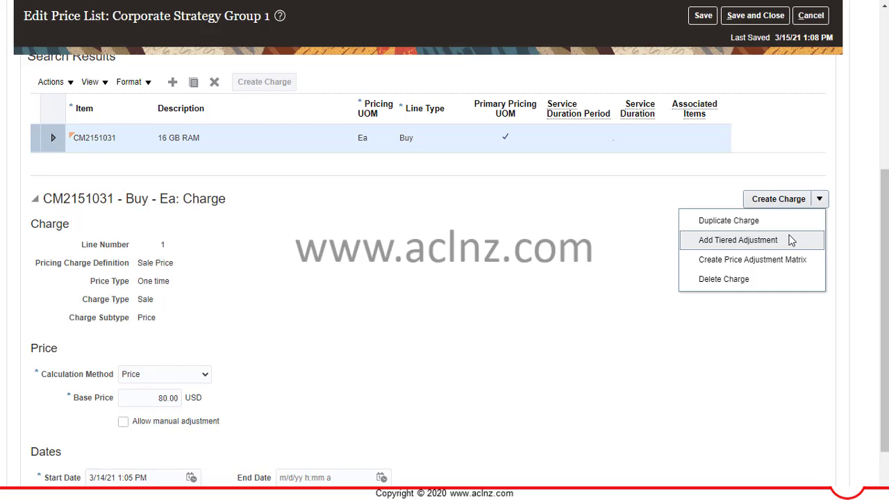
pyautogui.click(546, 272)
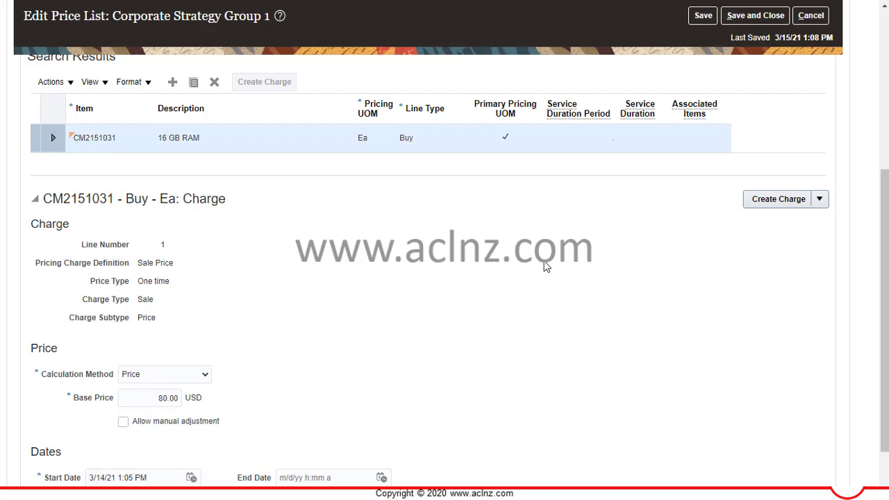
# - Save and close the price list and the Corporate Pricing Strategy Group 1 strategy, and leave pricing strategy management
pyautogui.scroll(5, 546, 267)
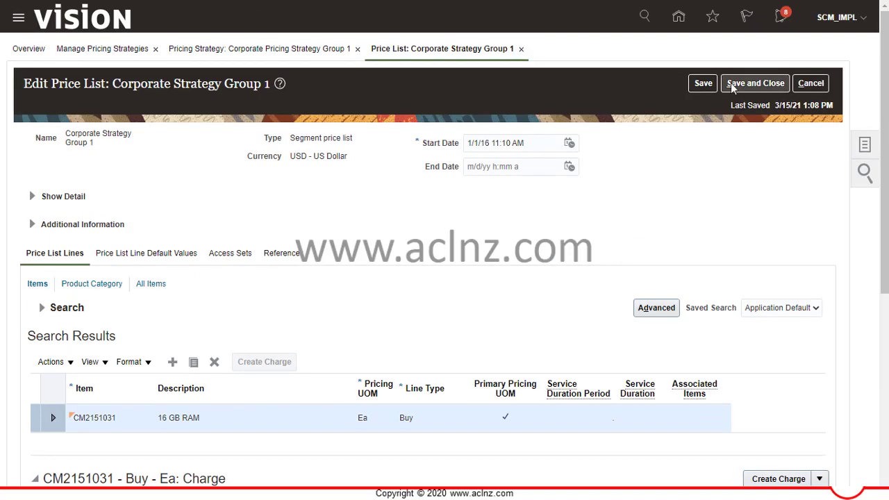
pyautogui.click(748, 84)
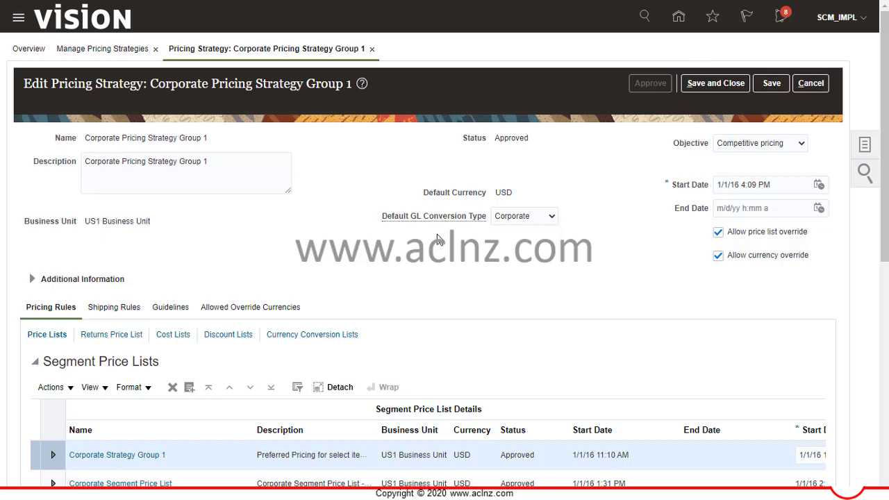
pyautogui.scroll(-1, 437, 238)
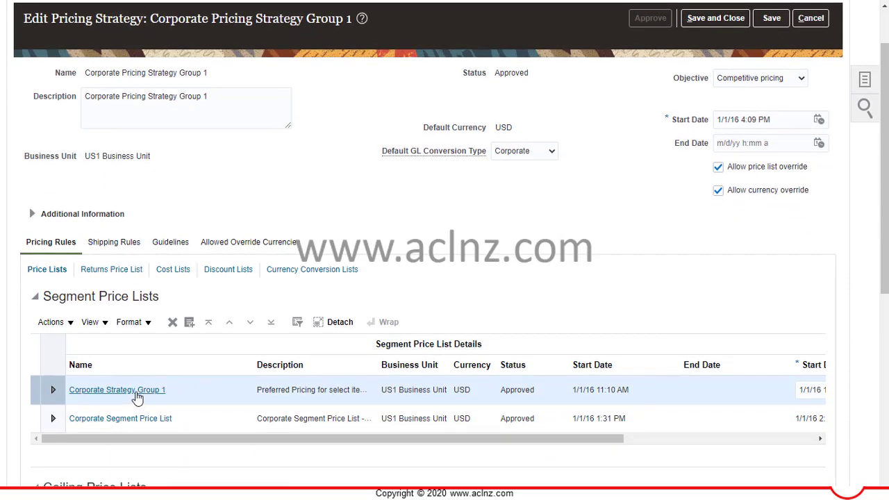
pyautogui.scroll(1, 137, 397)
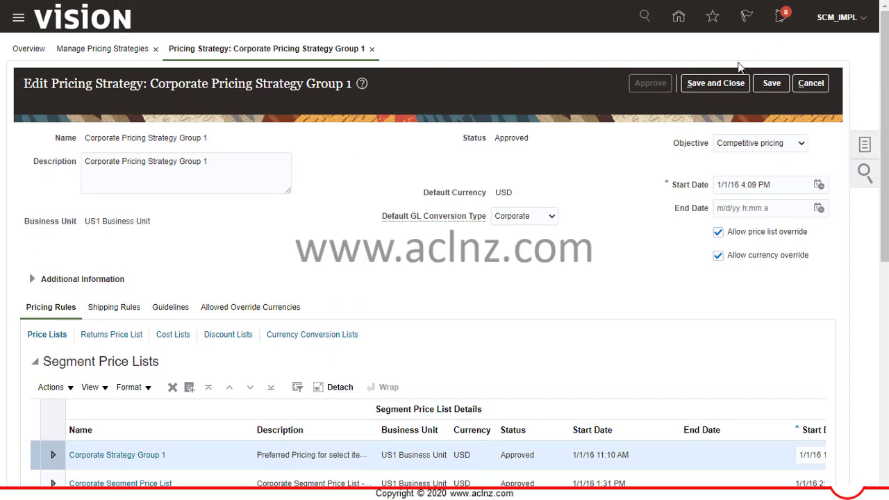
pyautogui.click(725, 83)
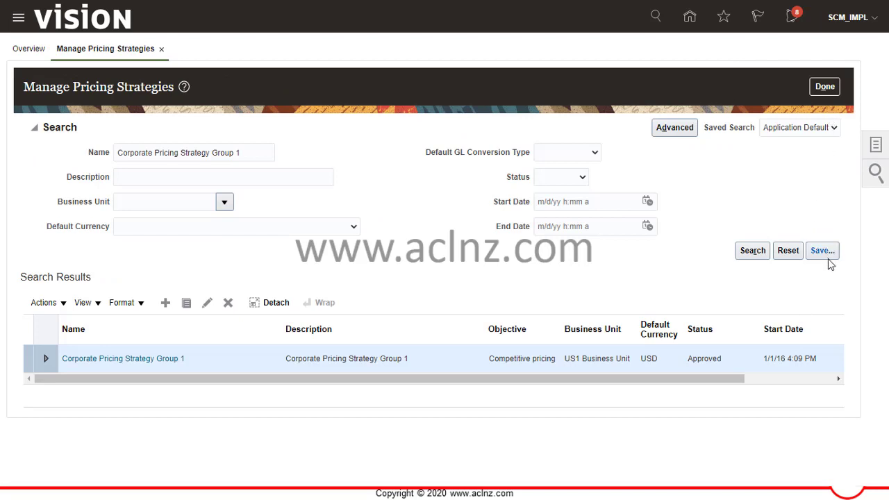
pyautogui.click(828, 91)
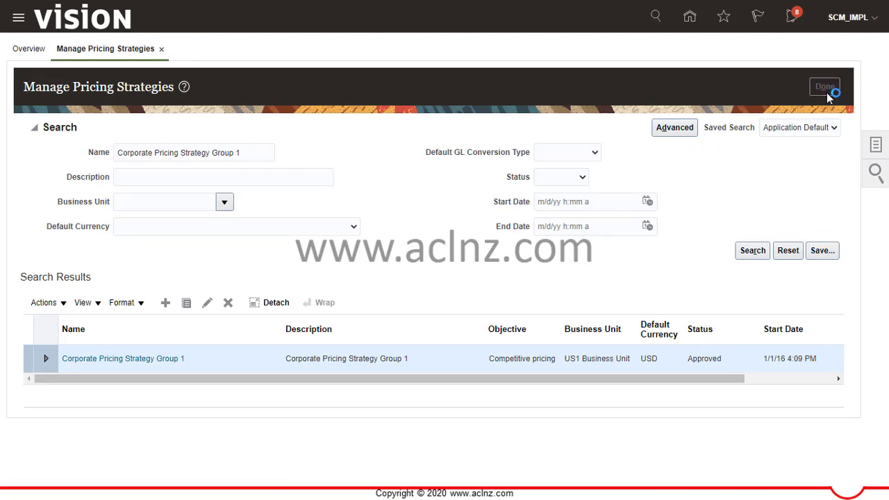
# - Go to Order Management and open the Computer Service and Rentals draft order by searching for its order number
pyautogui.click(19, 17)
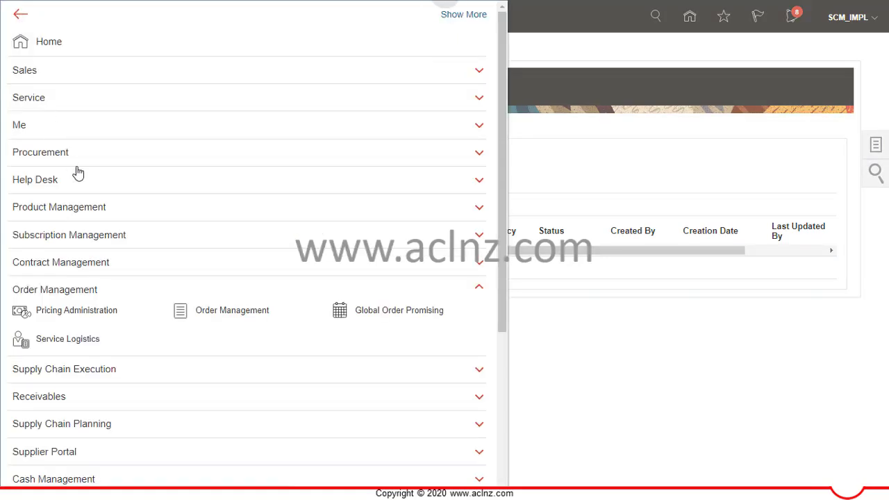
pyautogui.click(241, 311)
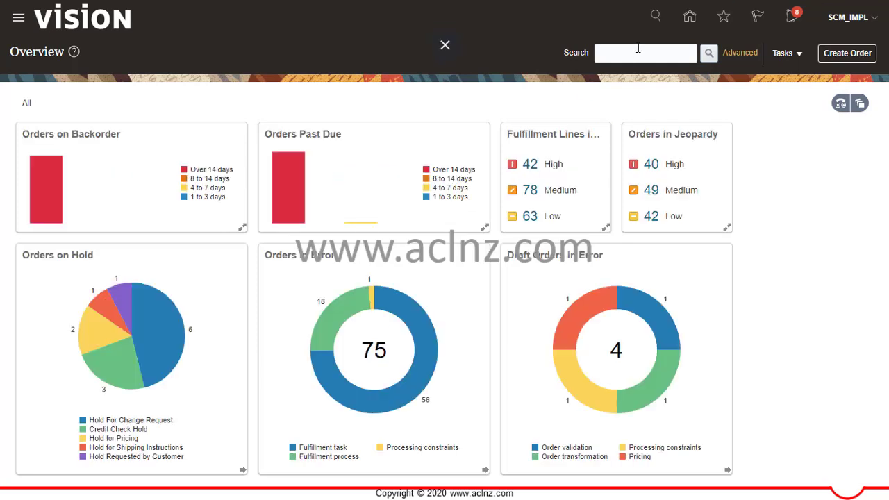
pyautogui.click(641, 54)
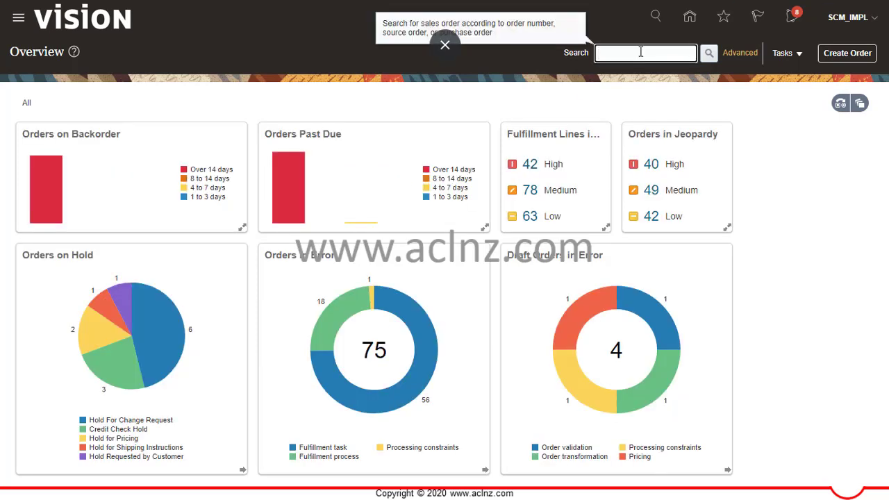
pyautogui.write('97380')
pyautogui.click(708, 53)
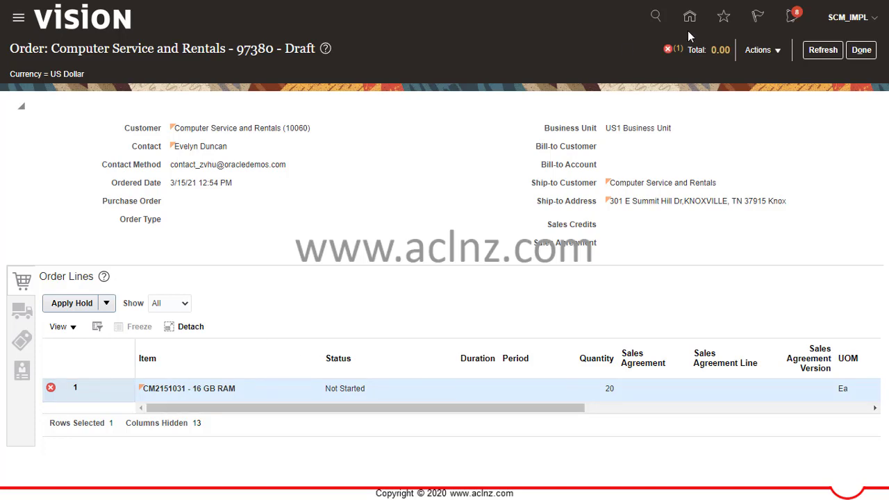
# - Switch the draft order into edit mode and reprice it
pyautogui.click(778, 56)
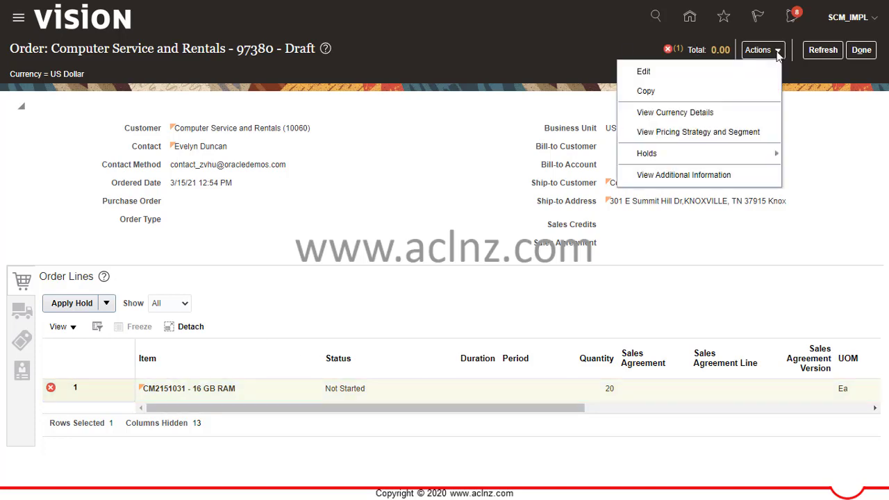
pyautogui.click(689, 74)
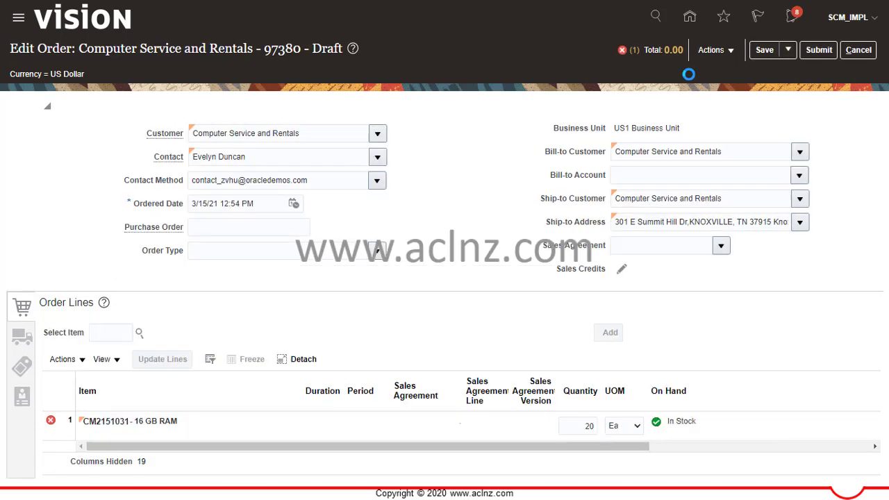
pyautogui.click(730, 54)
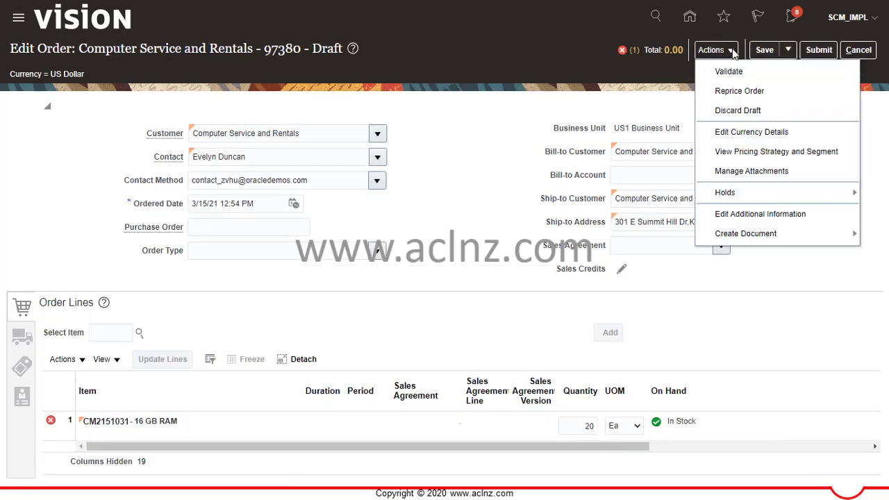
pyautogui.click(740, 91)
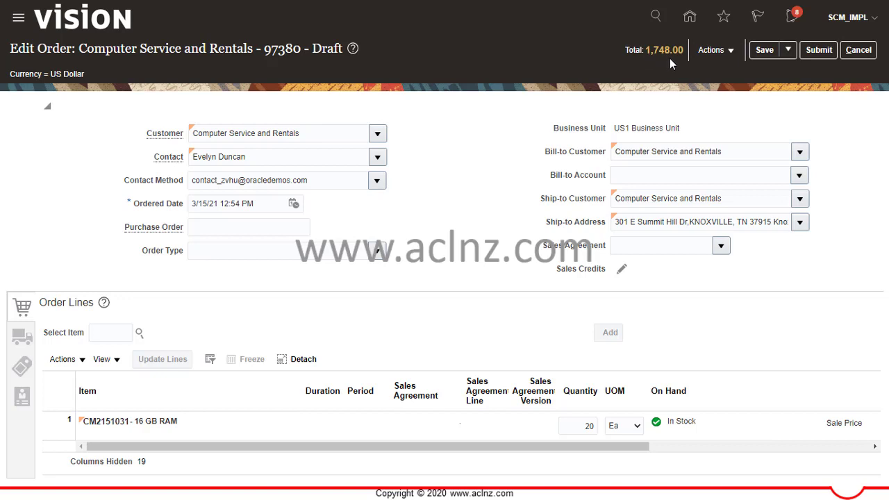
# - Check the price and amount on the CM2151031 order line and save the order
pyautogui.moveTo(618, 446); pyautogui.dragTo(778, 468)
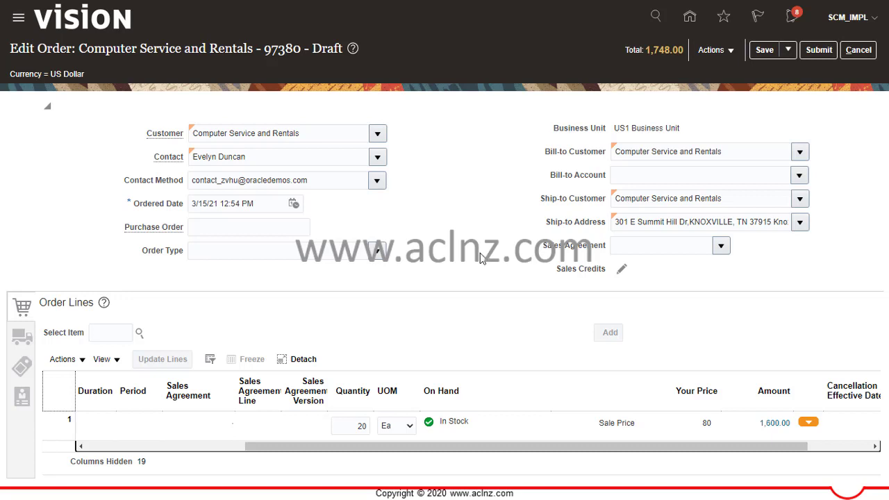
pyautogui.click(761, 50)
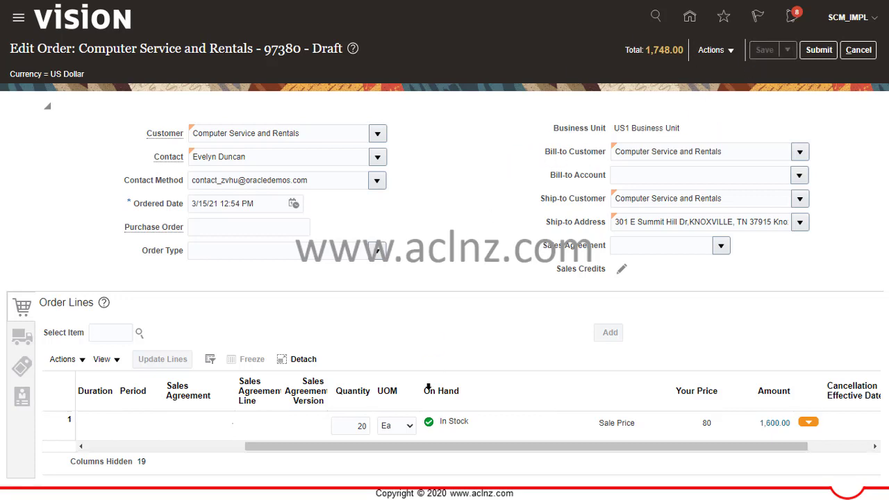
pyautogui.click(125, 450)
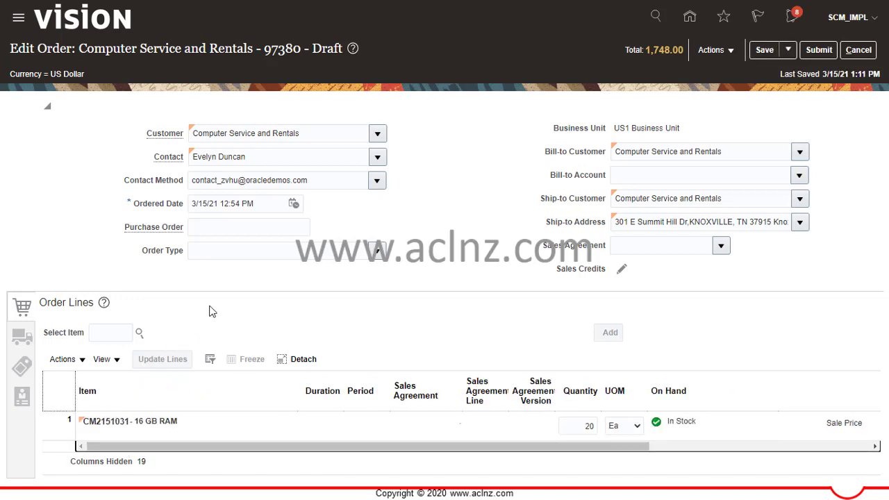